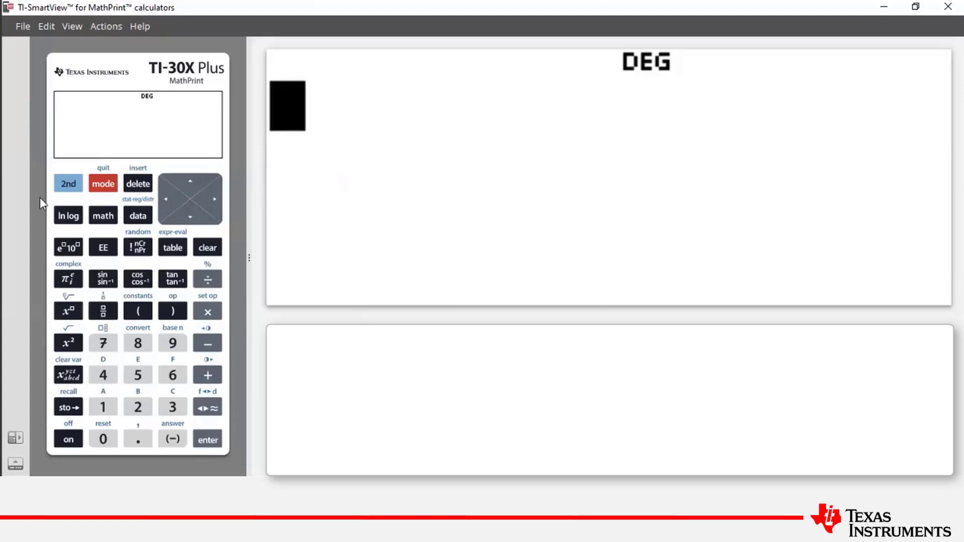
Open the DISTR distributions menu and move down past Normalcdf and invNormal to 4:Binomialpdf
click(64, 187)
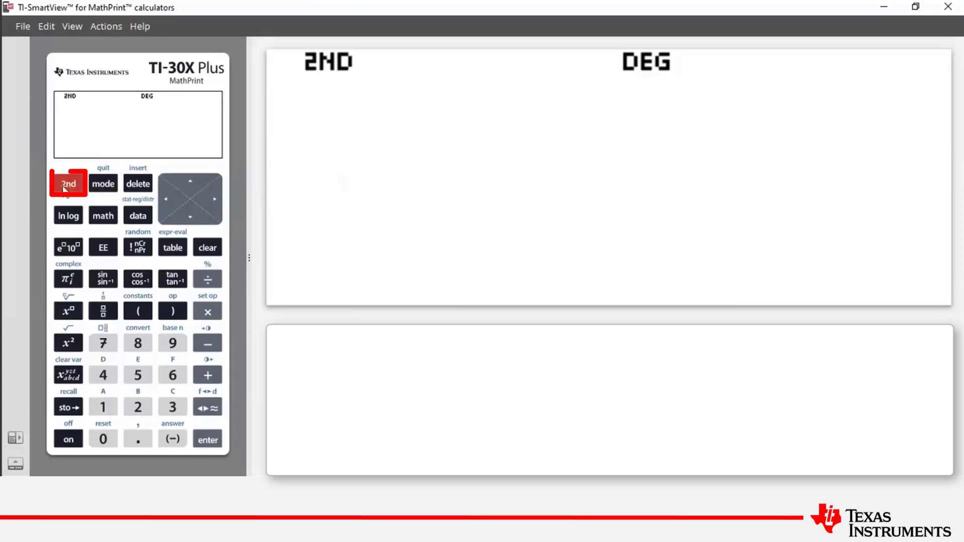
click(138, 217)
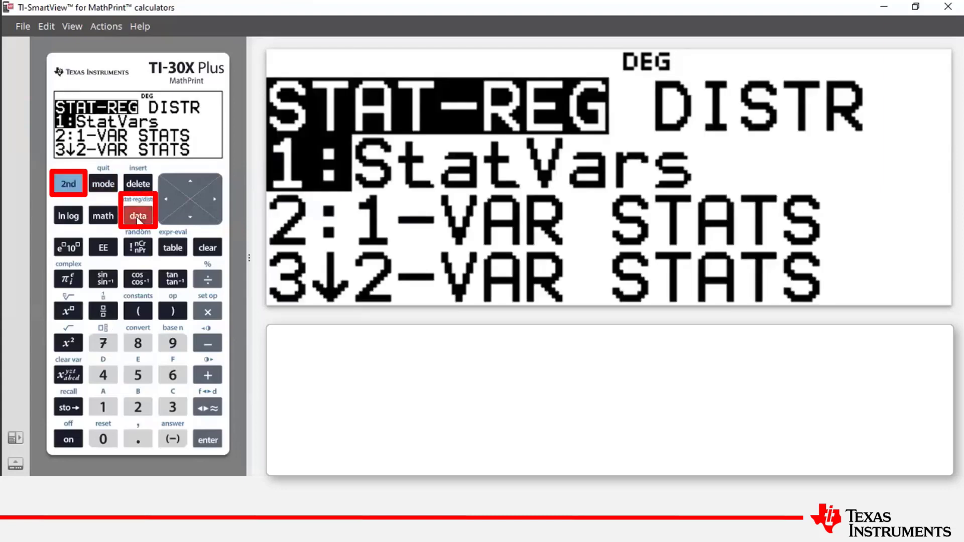
click(214, 200)
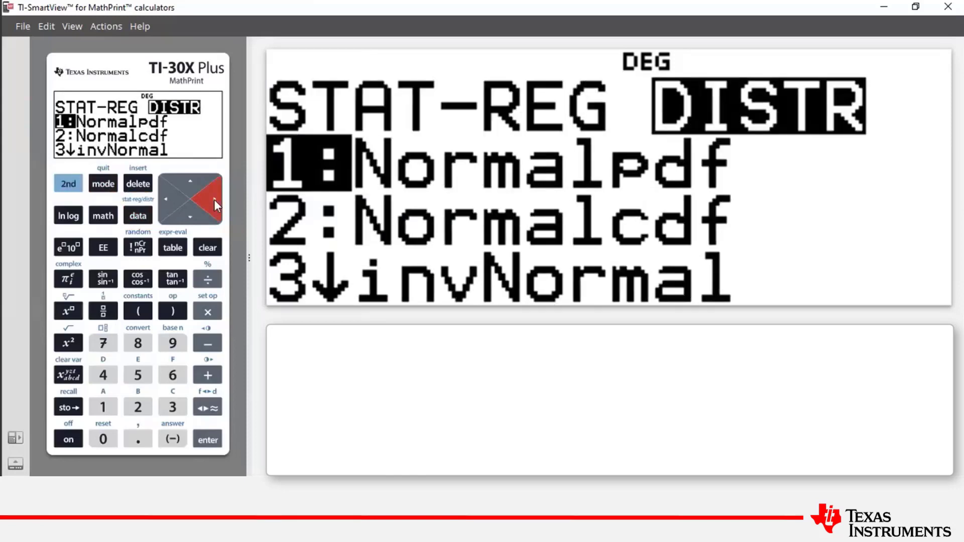
click(190, 219)
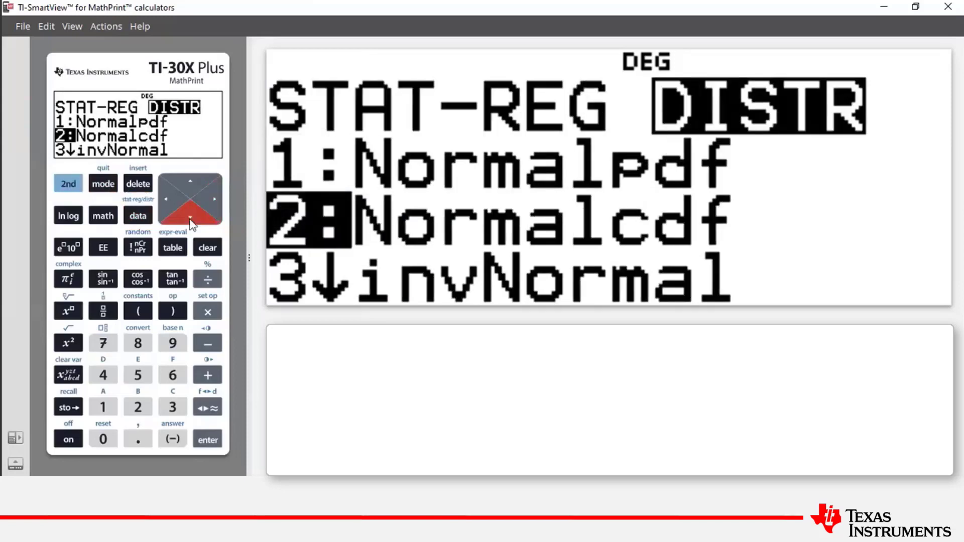
click(191, 218)
click(191, 218)
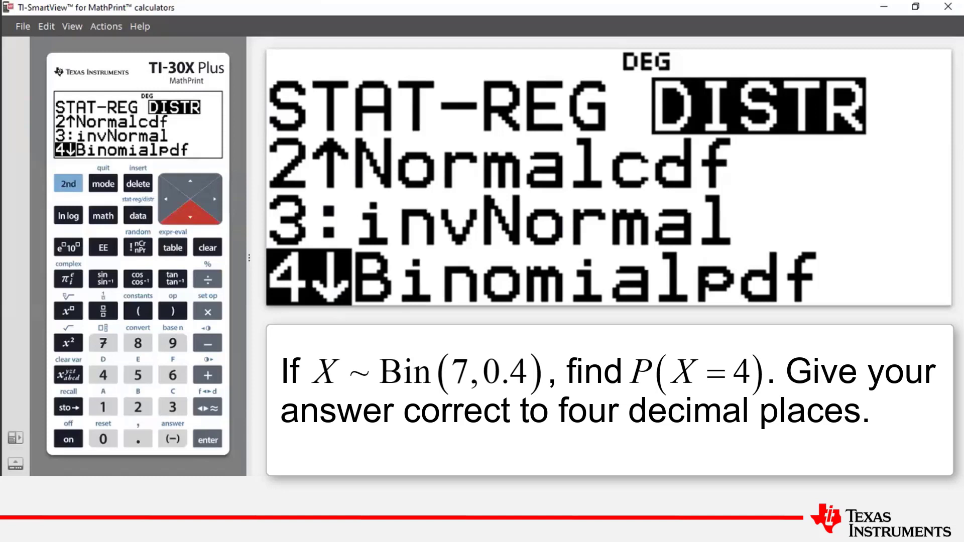
Select 4:Binomialpdf to show its SINGLE, LIST and ALL input choices
click(219, 443)
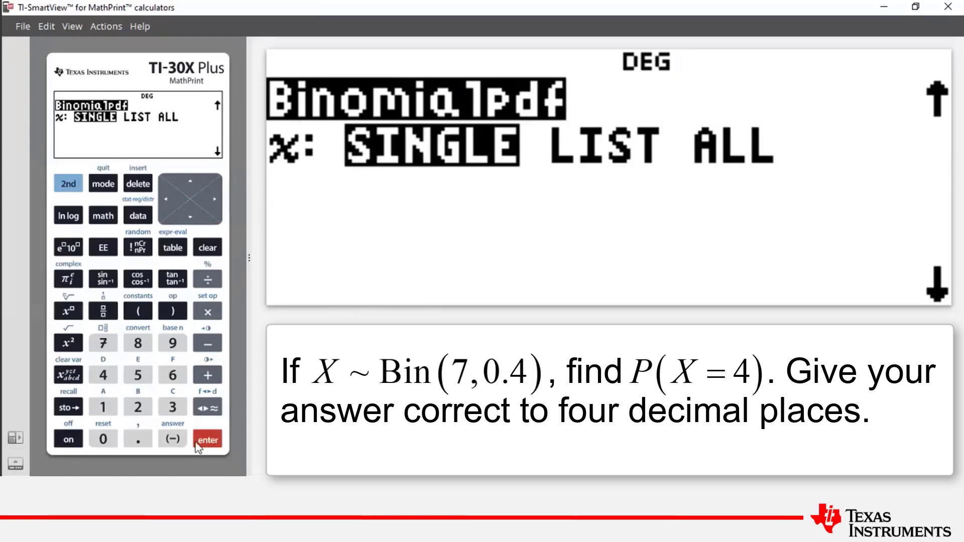
Compute SINGLE Binomialpdf with n=7, p=0.4 and x=4, giving 0.193536
click(213, 442)
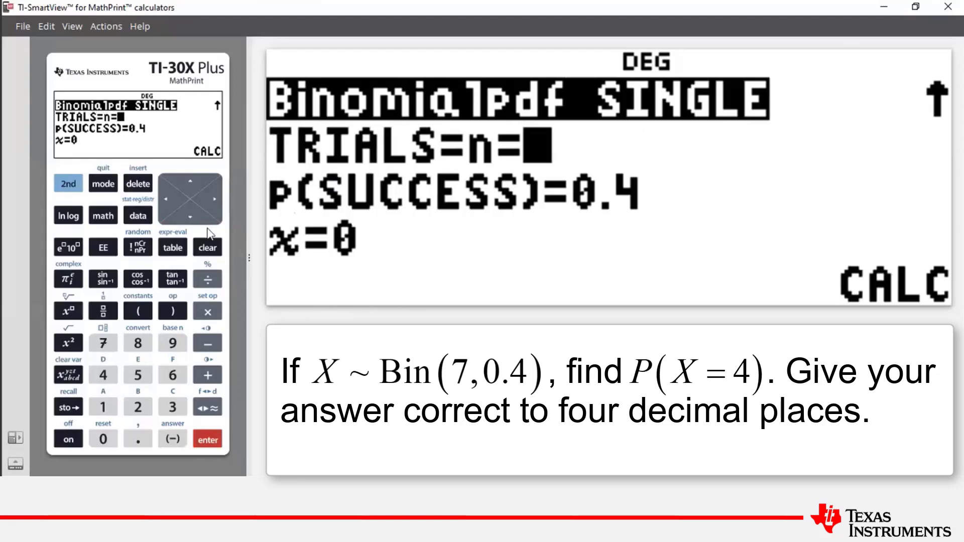
click(192, 221)
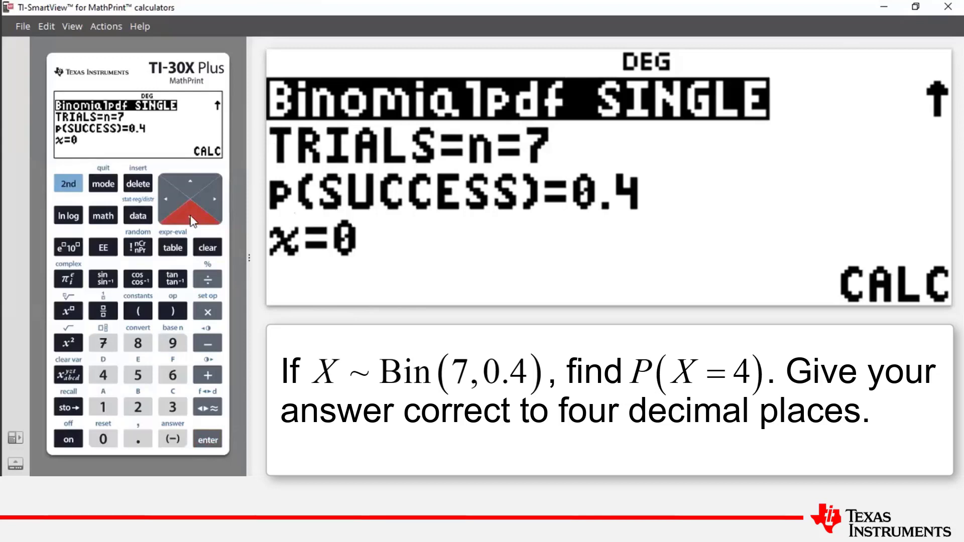
click(192, 220)
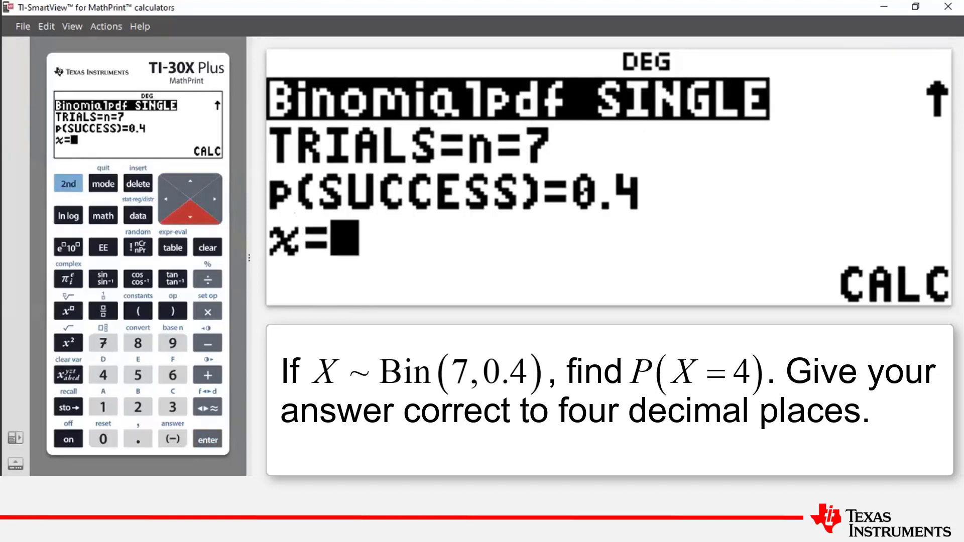
click(106, 379)
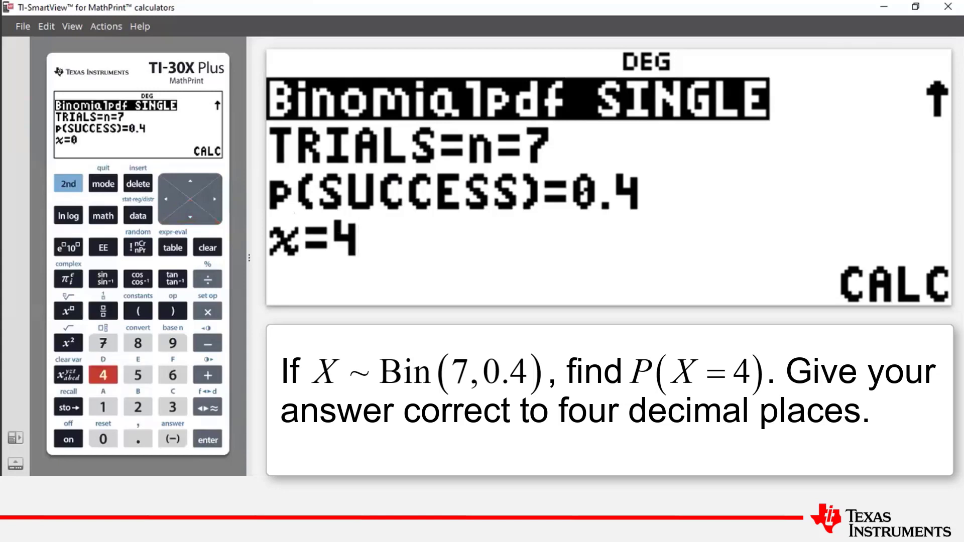
click(210, 441)
click(210, 442)
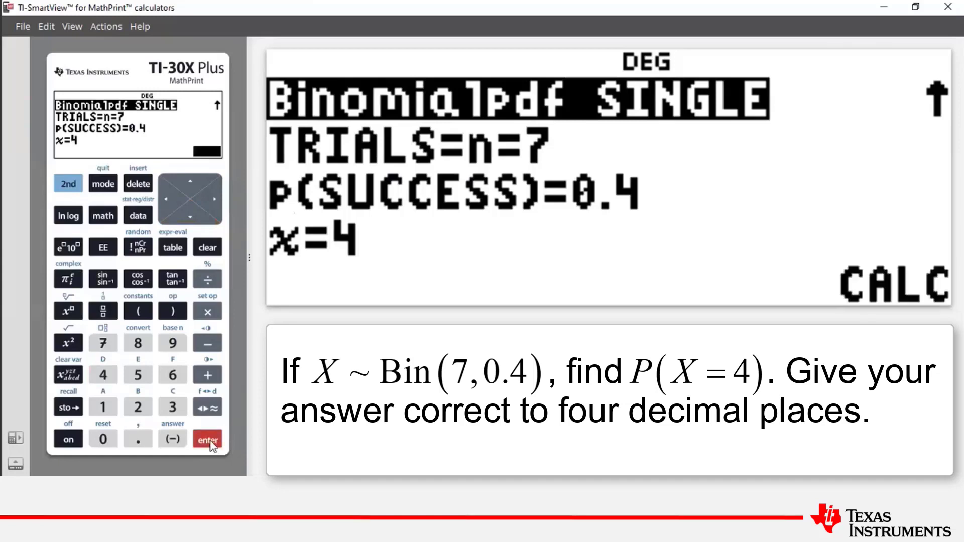
click(208, 441)
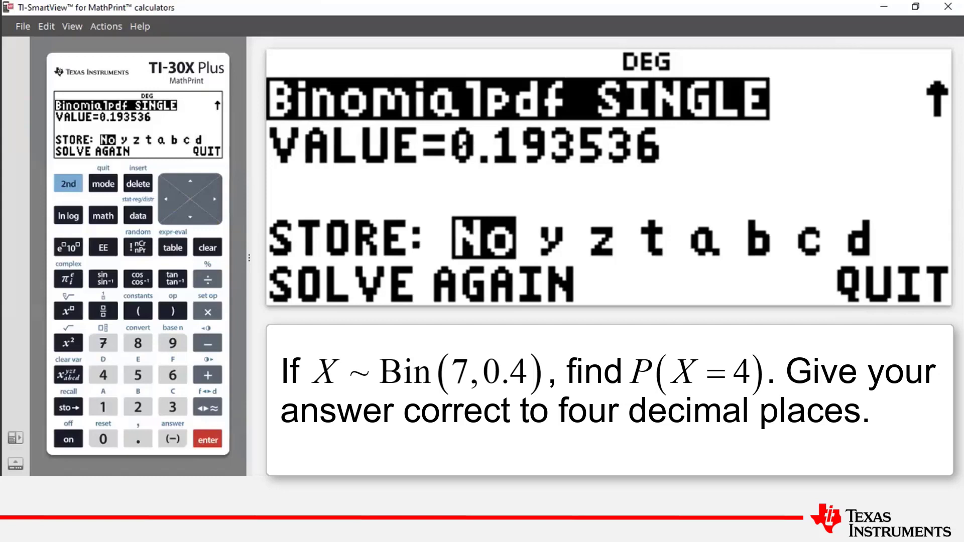
Quit the Binomialpdf result back to the empty home screen
click(192, 223)
click(215, 201)
click(209, 441)
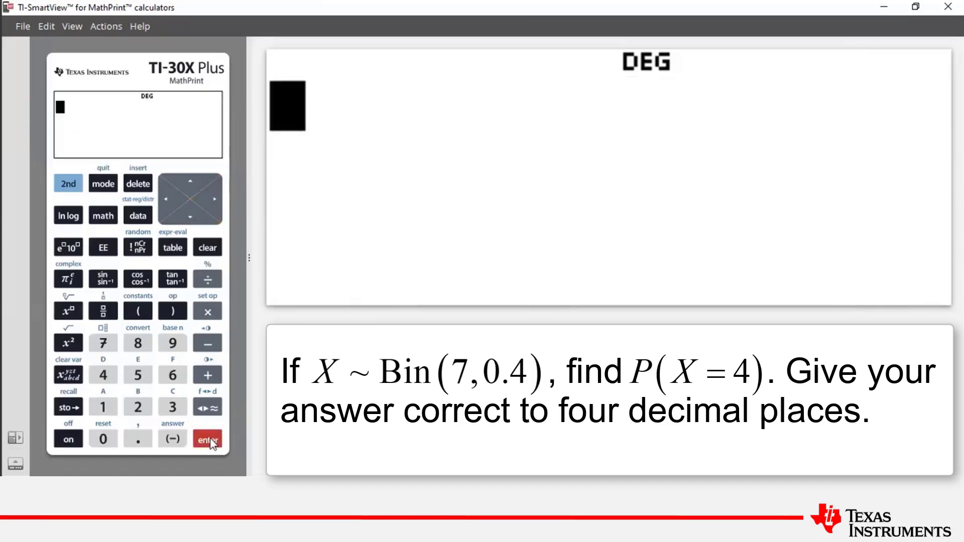
Open the list editor and choose Sequence fill from the OPS menu
click(137, 216)
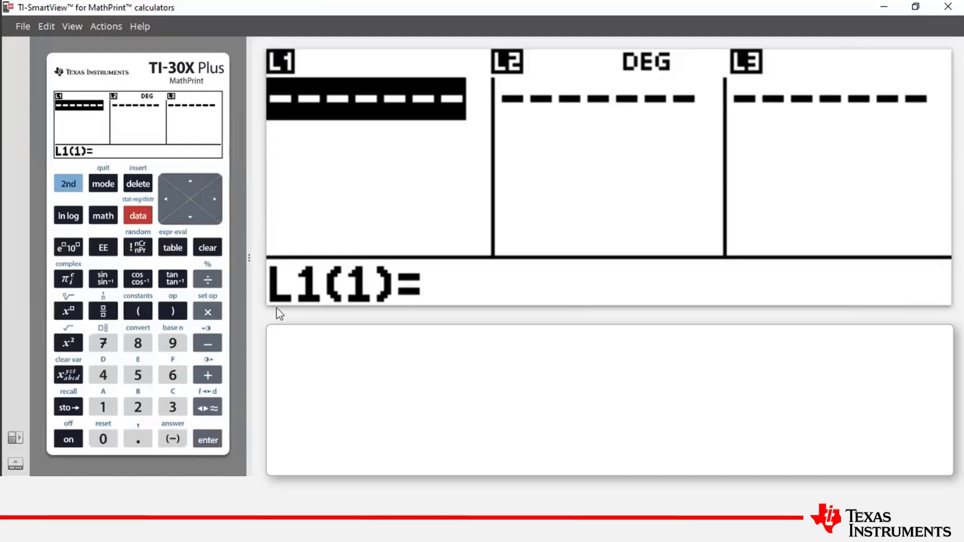
click(137, 216)
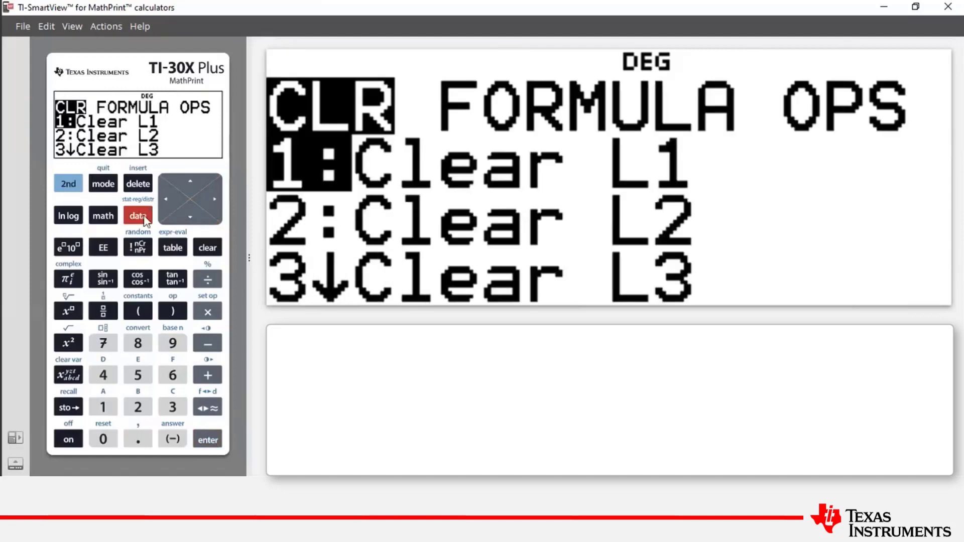
click(213, 198)
click(213, 198)
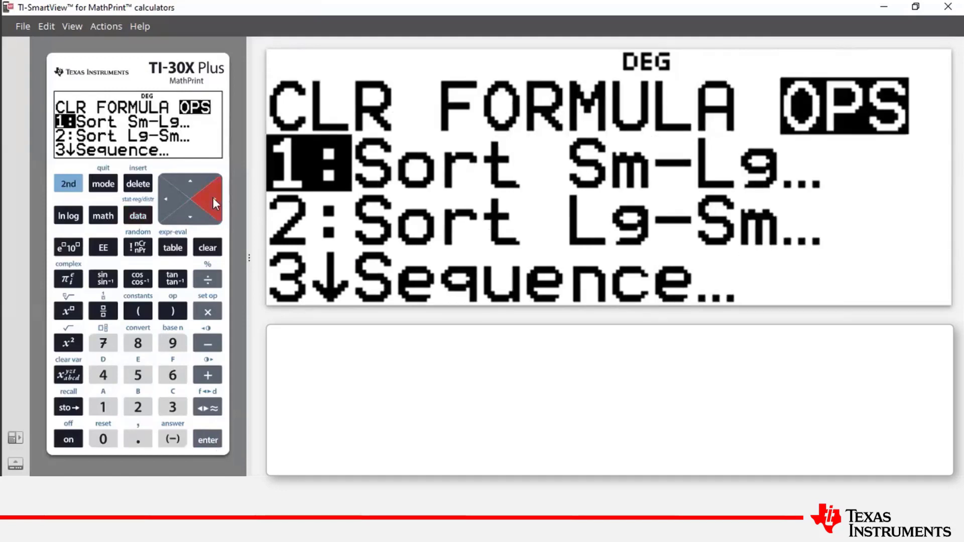
click(173, 408)
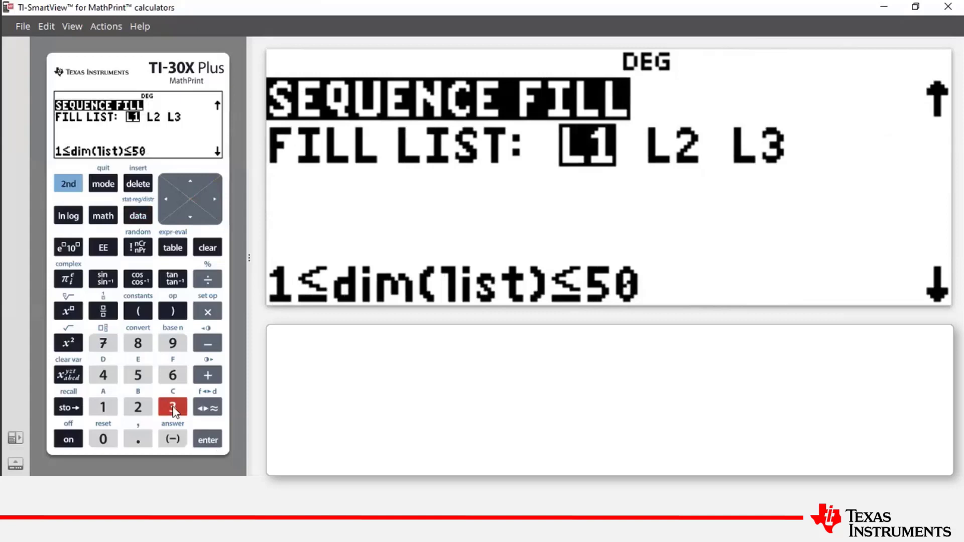
Sequence-fill L1 with expression x from start 0 to end 7, step 1
click(208, 440)
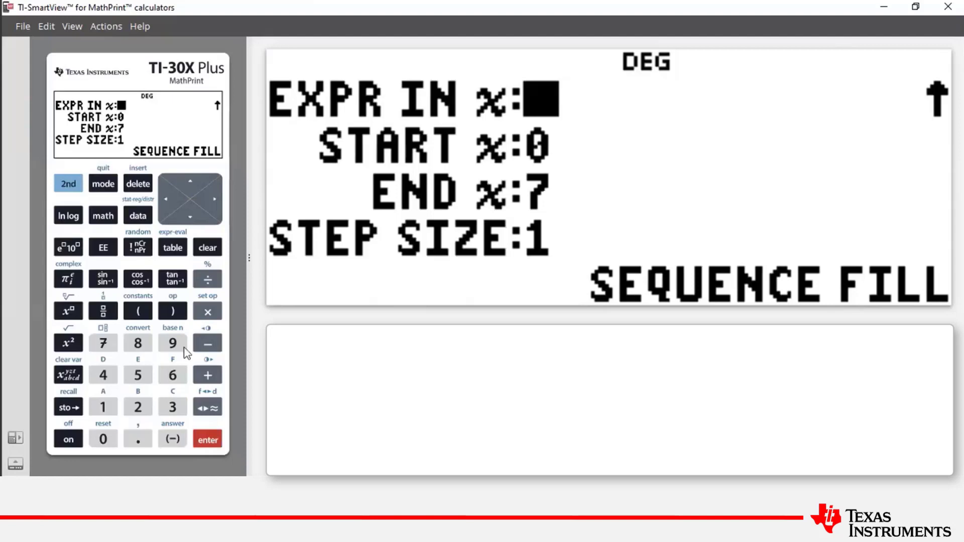
click(191, 216)
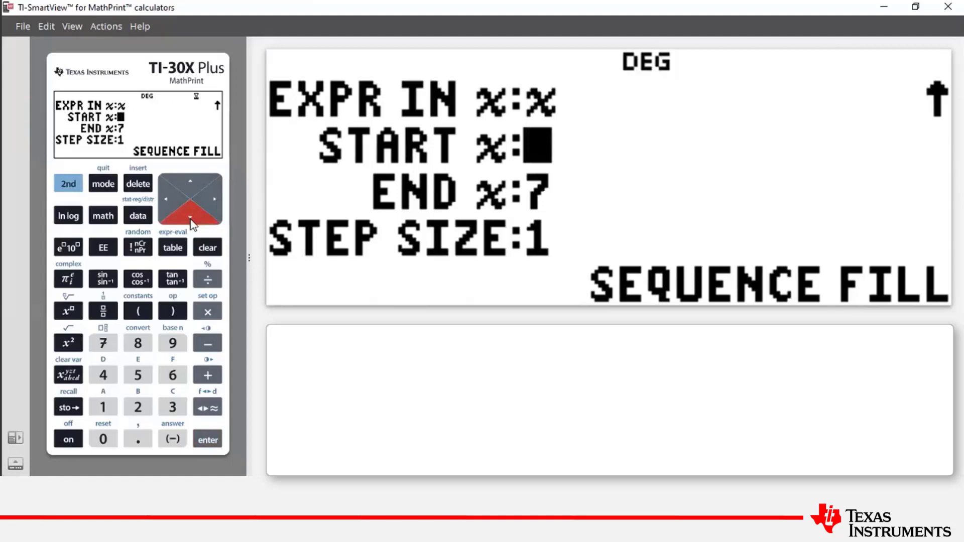
click(191, 220)
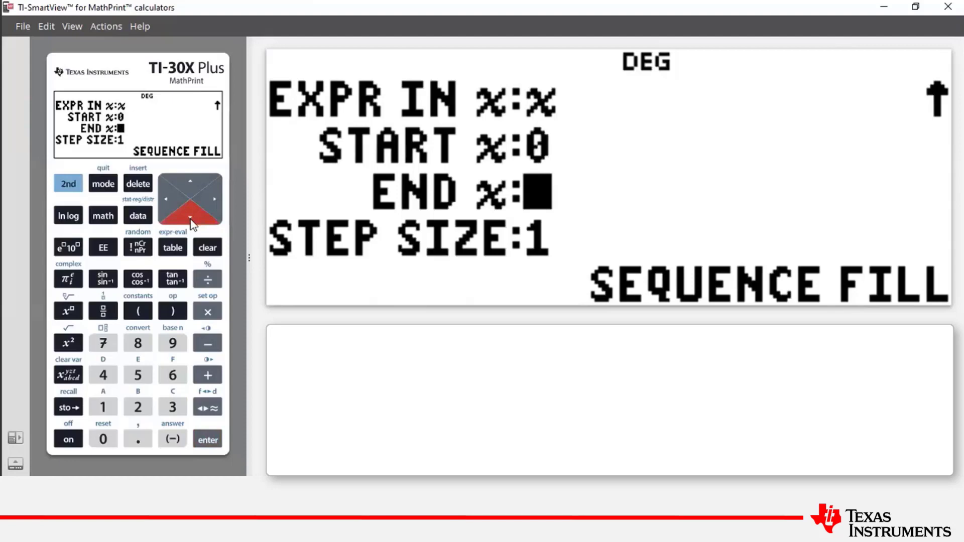
click(191, 219)
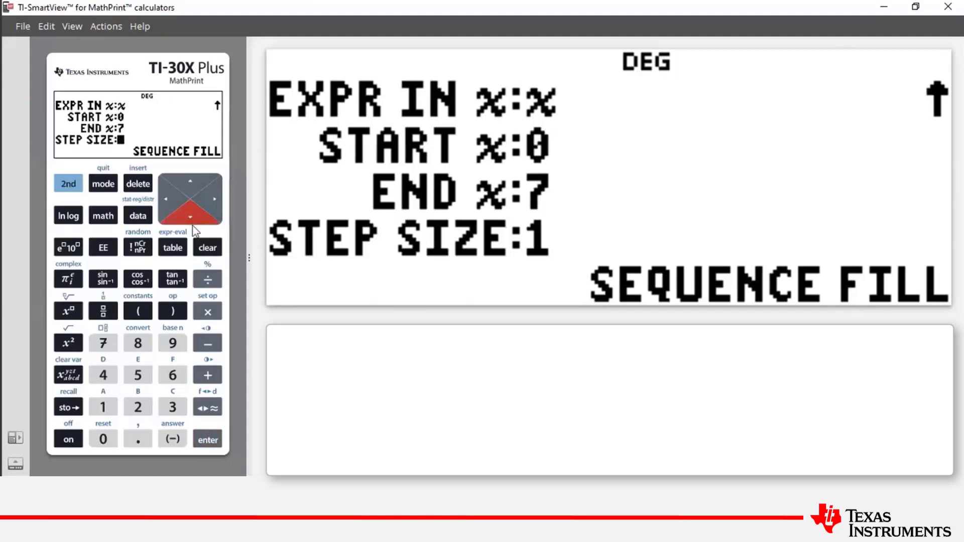
click(215, 443)
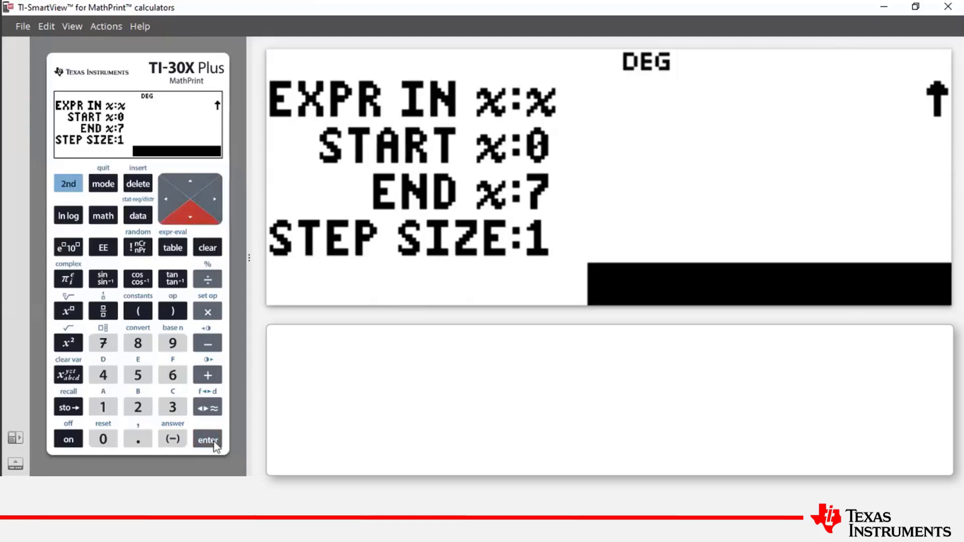
click(214, 443)
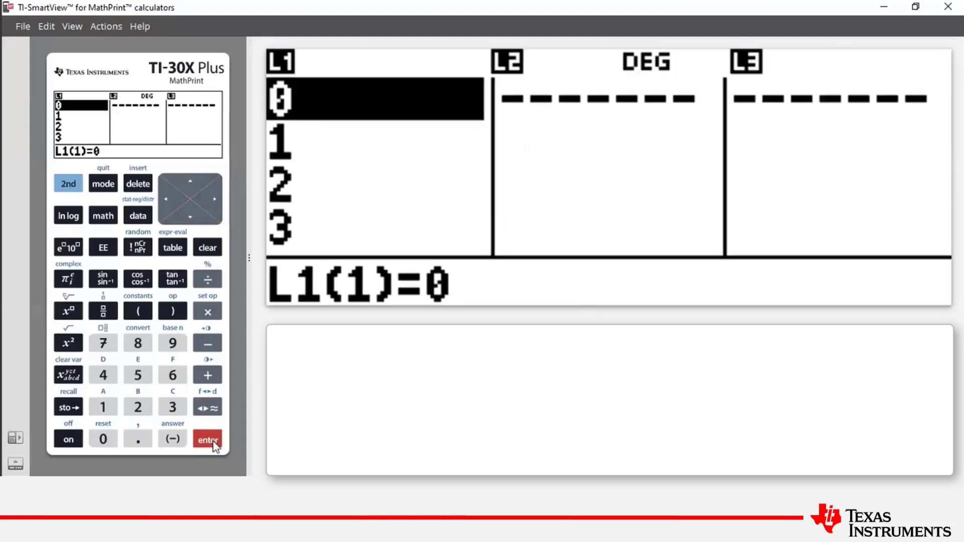
key(Down)
key(Down)
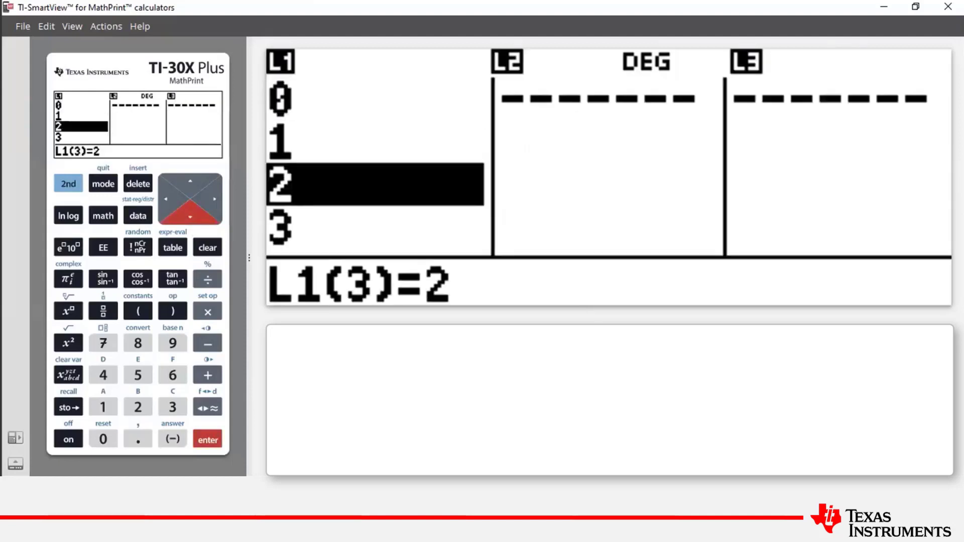
key(Down)
key(Down)
key(Down)
key(Down)
key(Down)
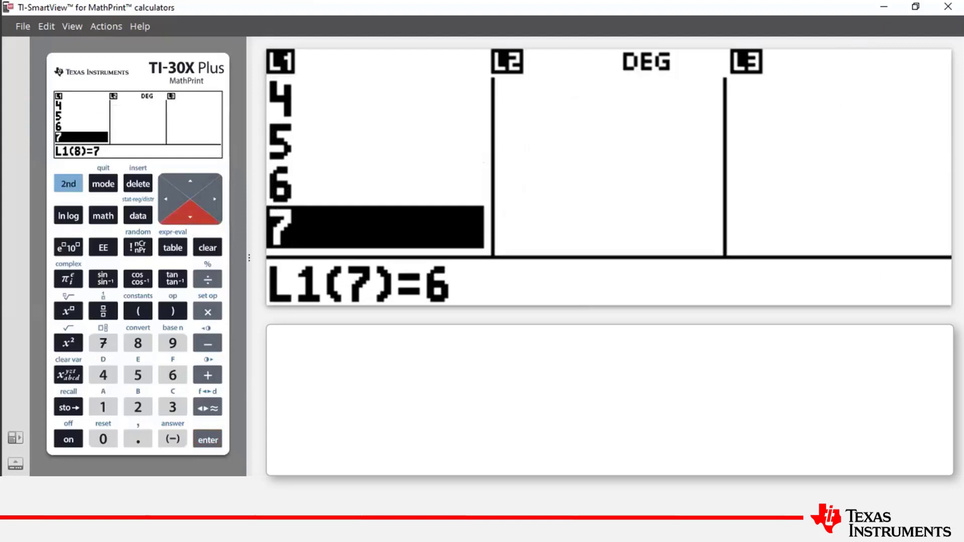
key(Up)
key(Up)
key(Up)
key(Up)
key(Up)
key(Up)
key(Up)
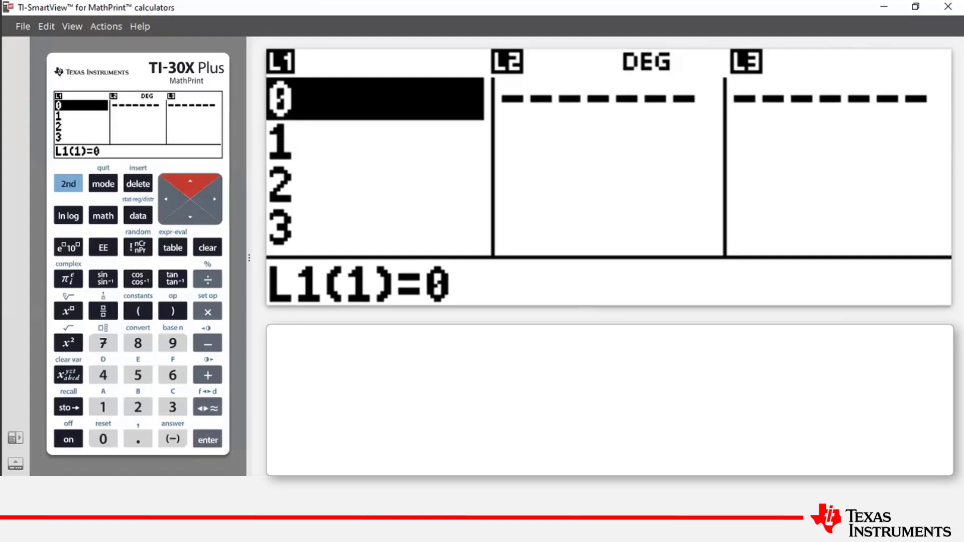
Open Binomialpdf from the DISTR menu in LIST mode
click(69, 186)
click(142, 223)
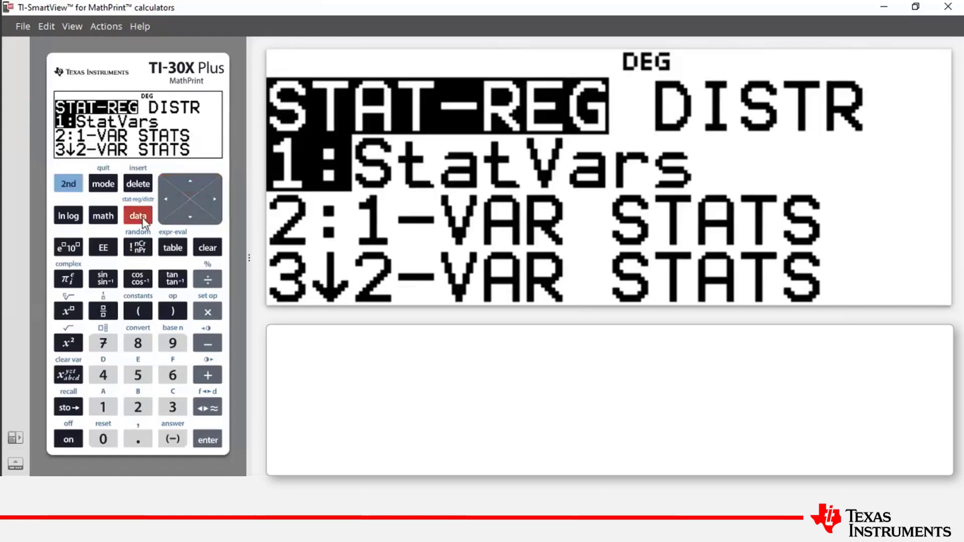
click(213, 201)
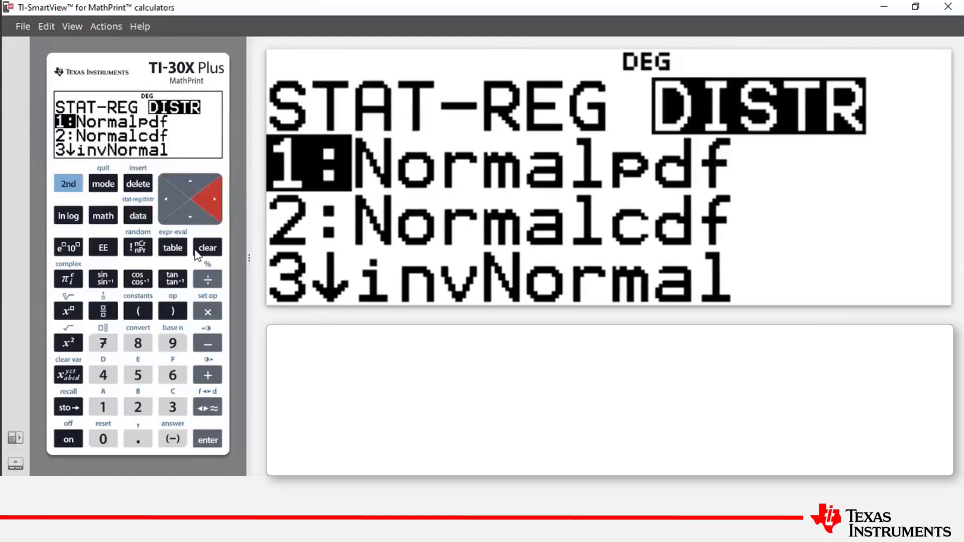
triple_click(191, 220)
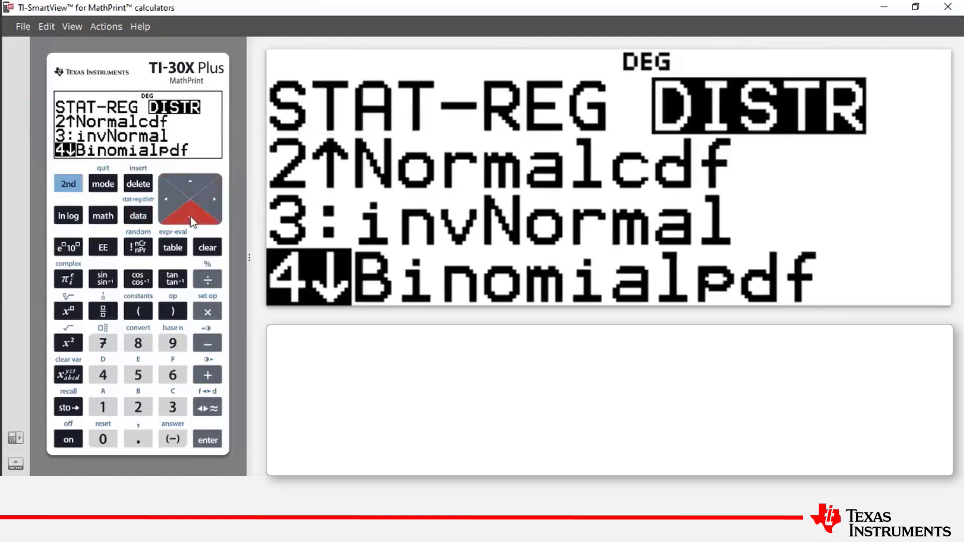
click(208, 440)
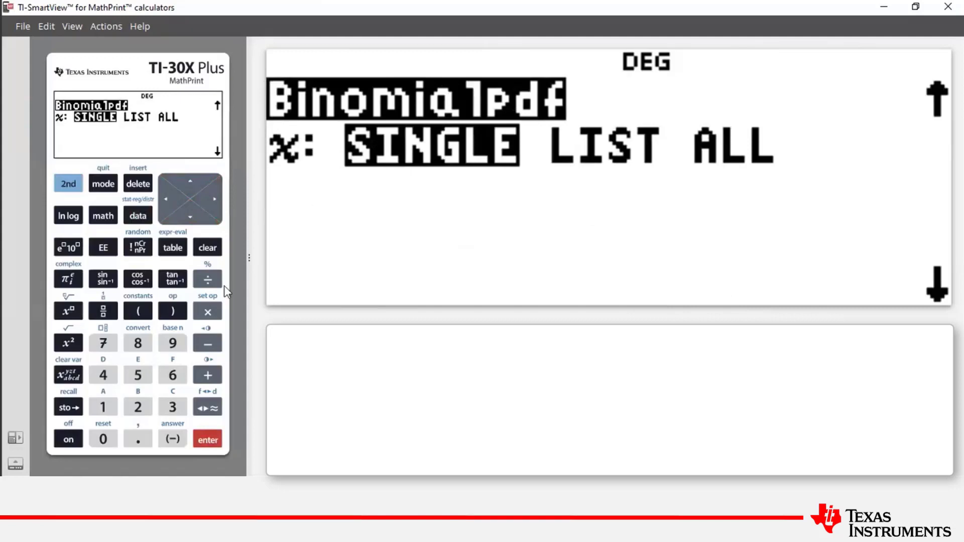
click(215, 202)
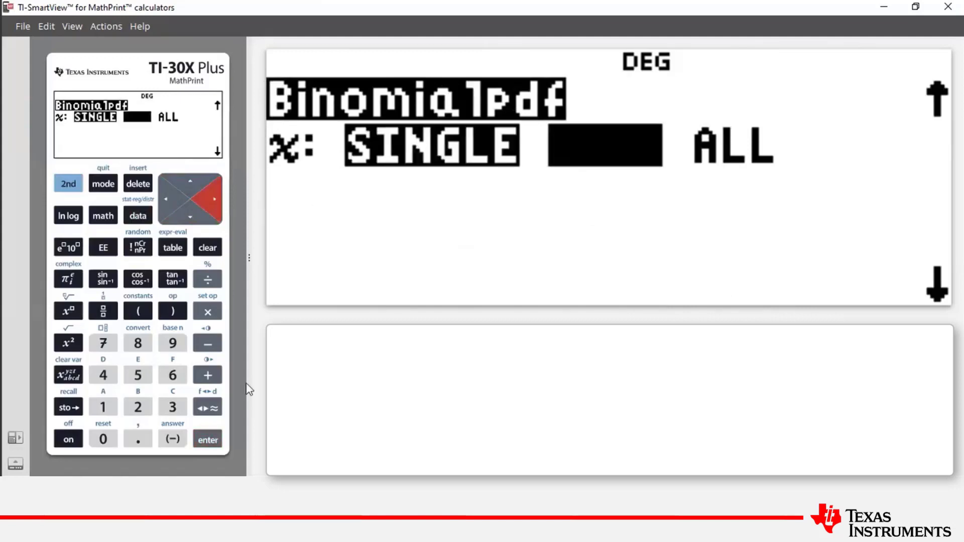
click(212, 441)
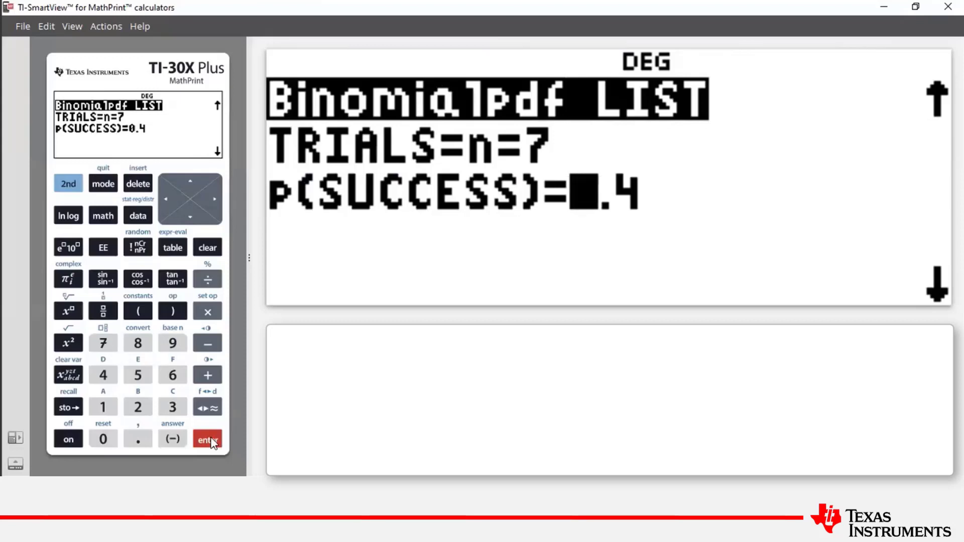
Calculate Binomialpdf for n=7, p=0.4 over xLIST L1, saving results to L2
click(207, 439)
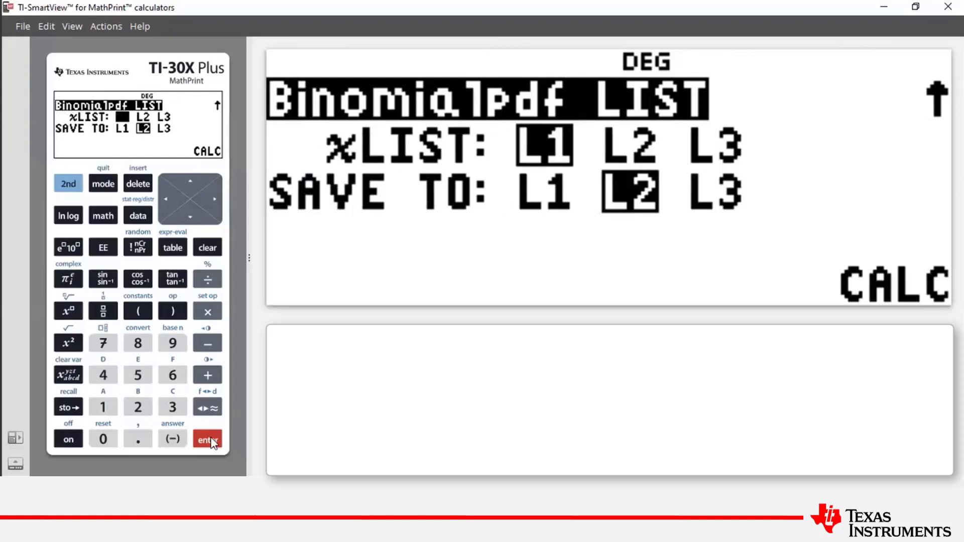
click(190, 216)
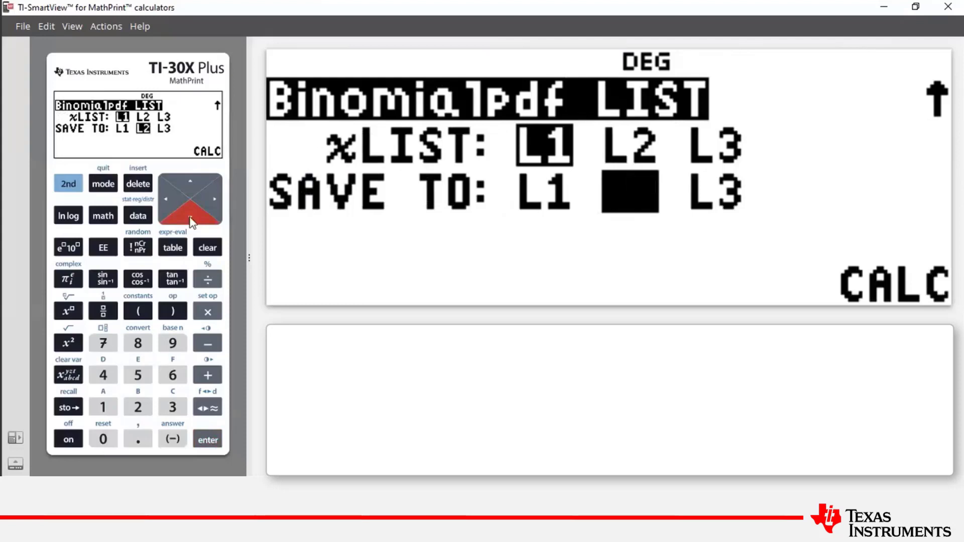
click(190, 220)
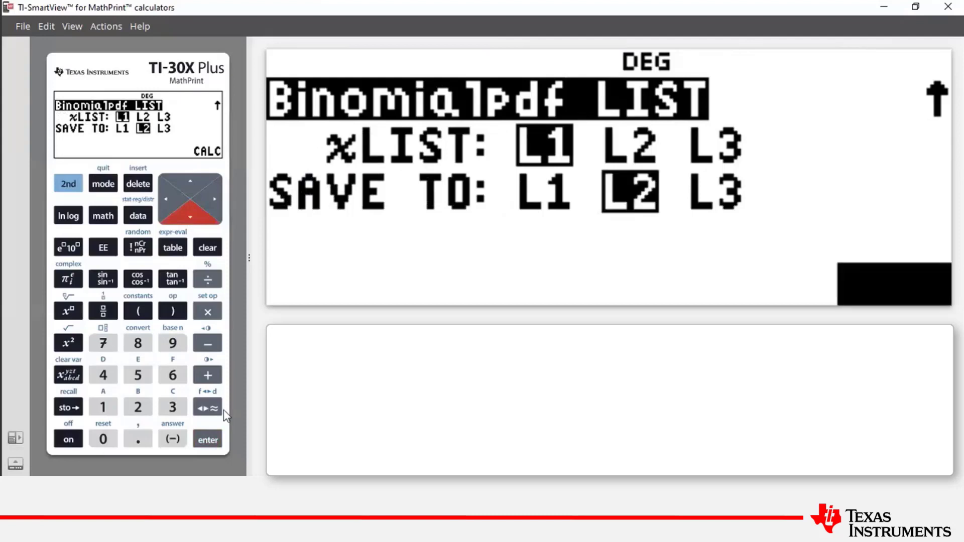
click(211, 444)
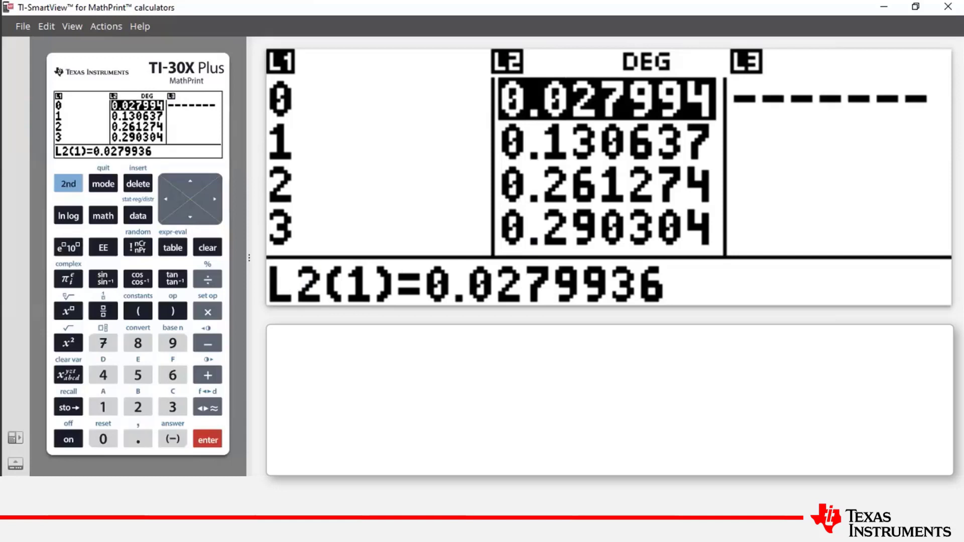
Step down L2 past 0.2612736 at x=2 to 0.290304 at x=3
key(Down)
key(Down)
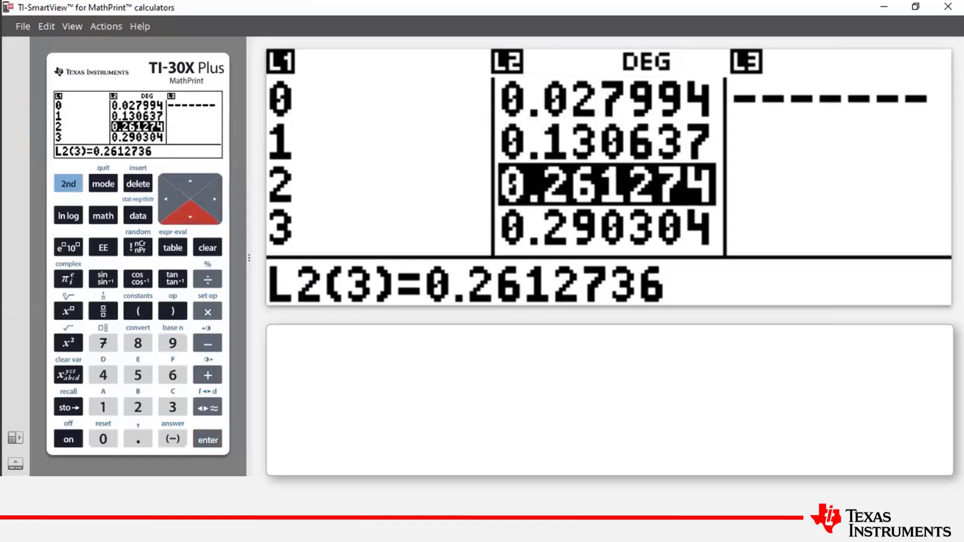
key(Down)
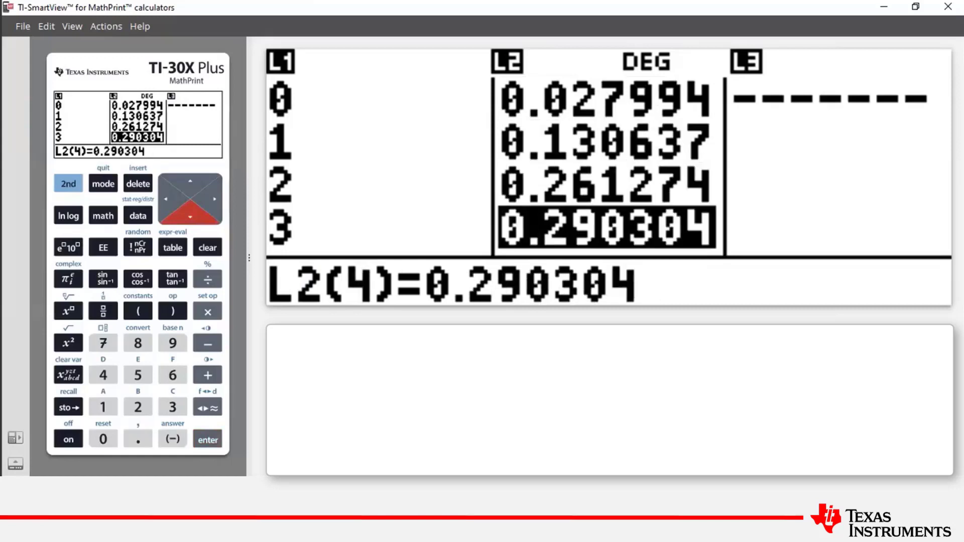
key(Down)
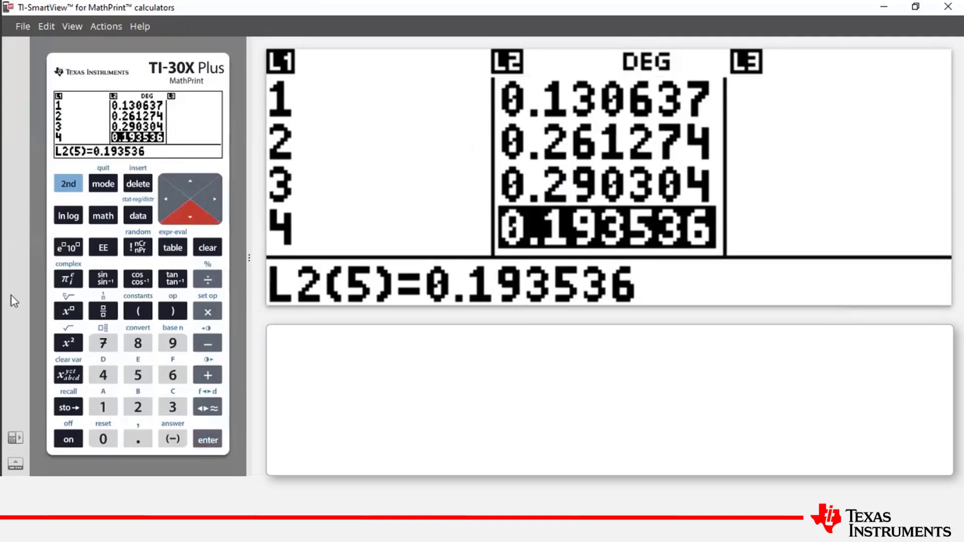
Open Binomialpdf from the DISTR menu and select ALL mode
click(69, 186)
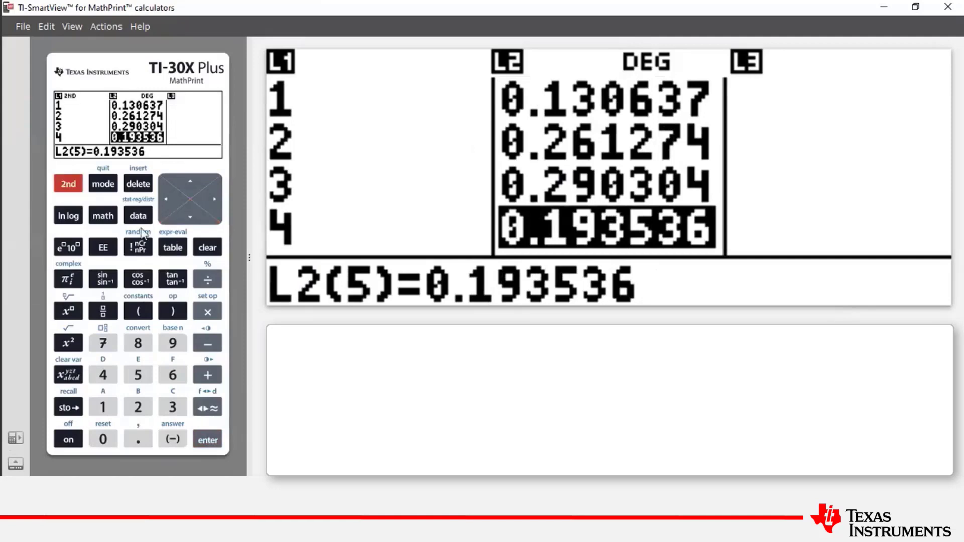
click(139, 217)
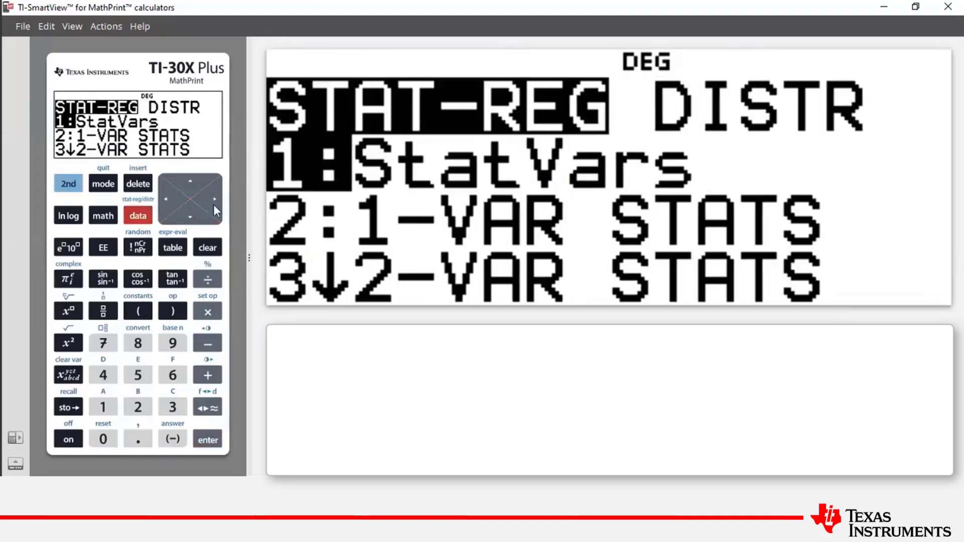
click(214, 200)
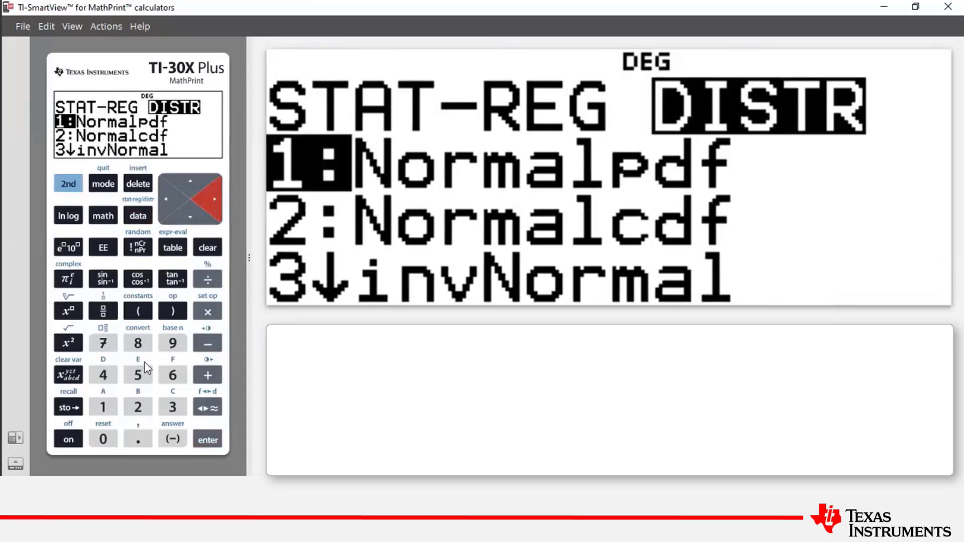
click(103, 377)
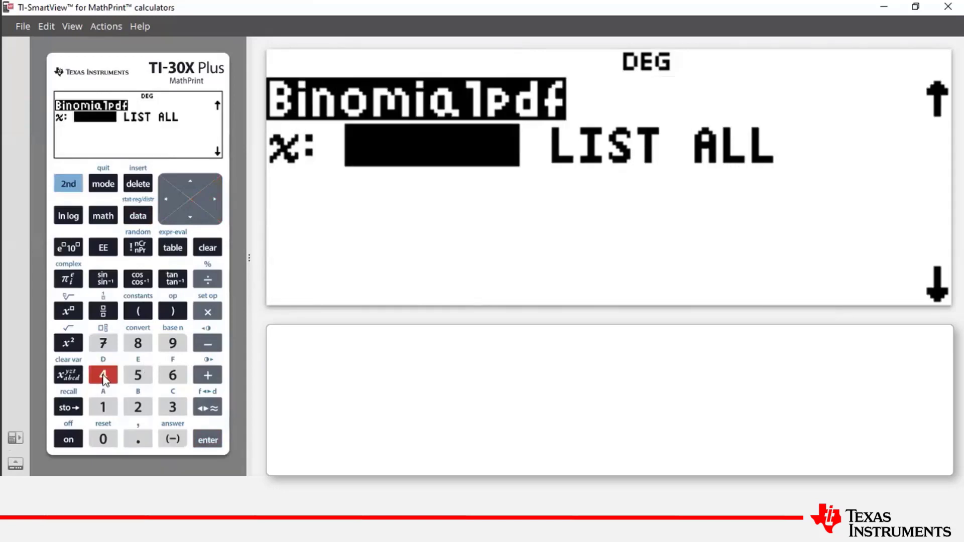
click(215, 198)
click(215, 199)
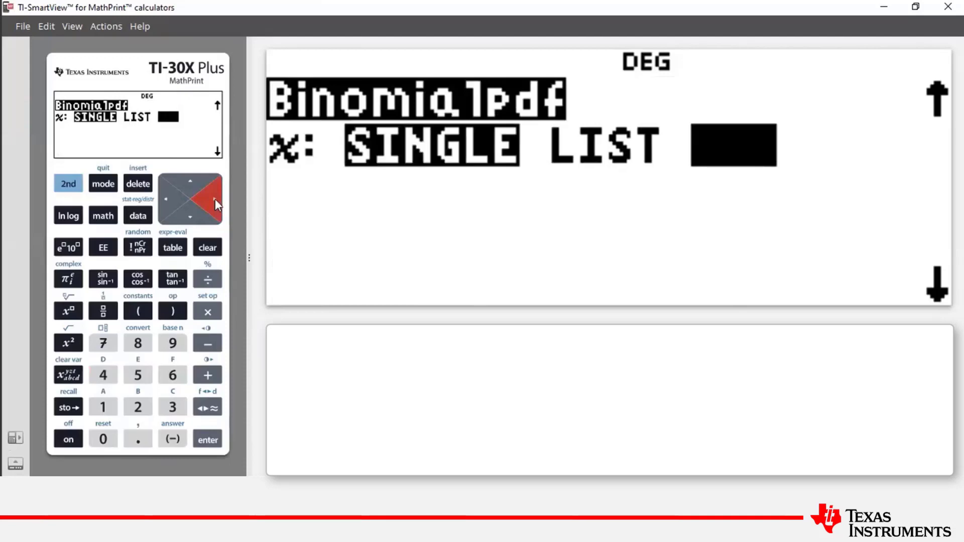
click(208, 440)
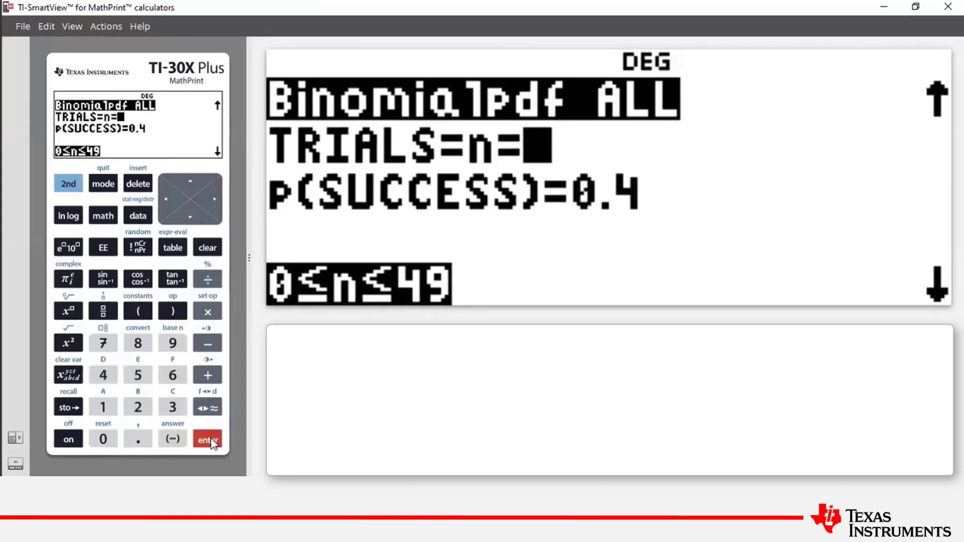
Run Binomialpdf ALL with n=7 and p=0.4, saving to L2 (L2(1)=0.0279936)
click(207, 440)
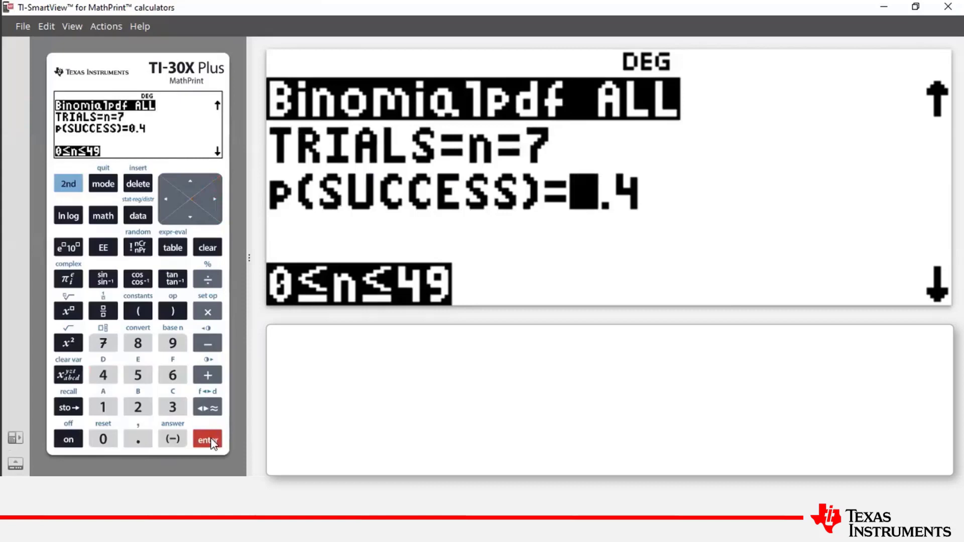
click(207, 439)
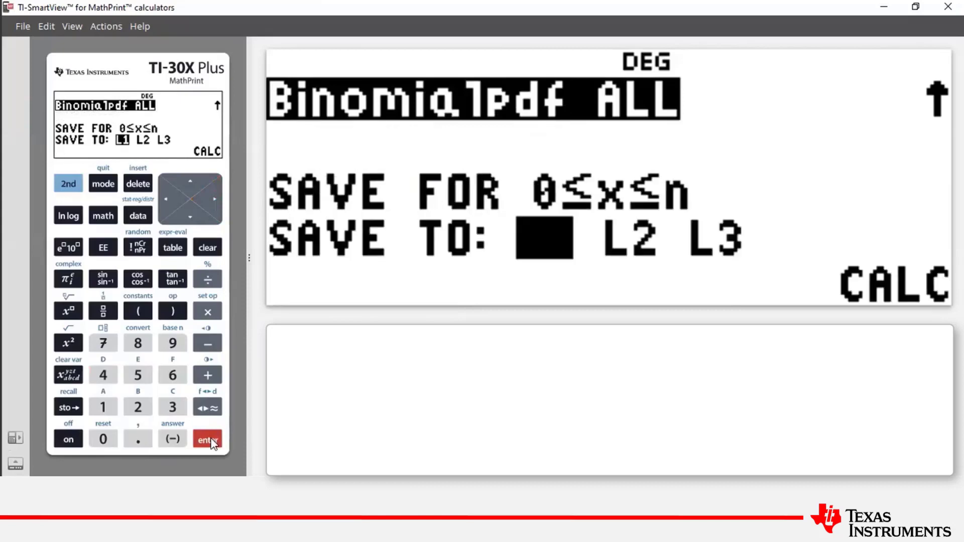
click(213, 199)
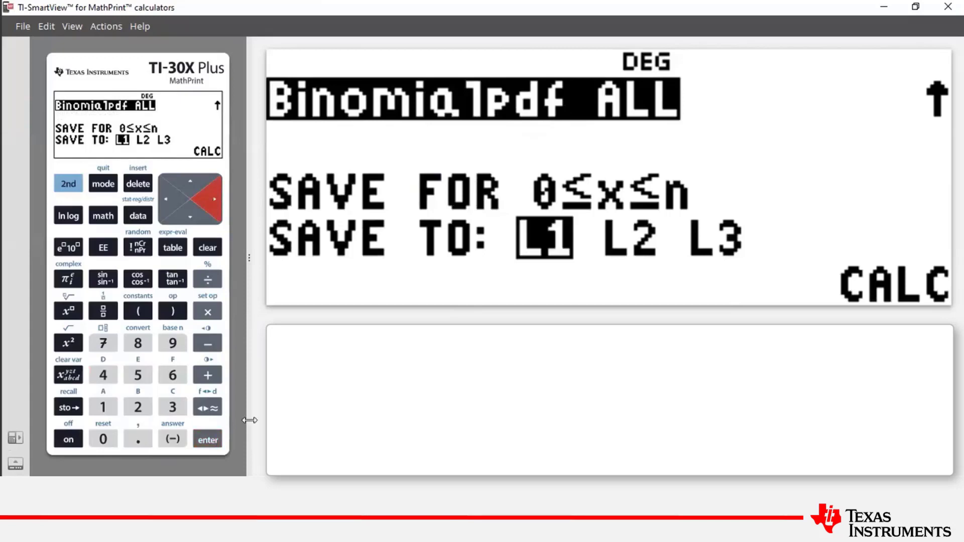
click(210, 440)
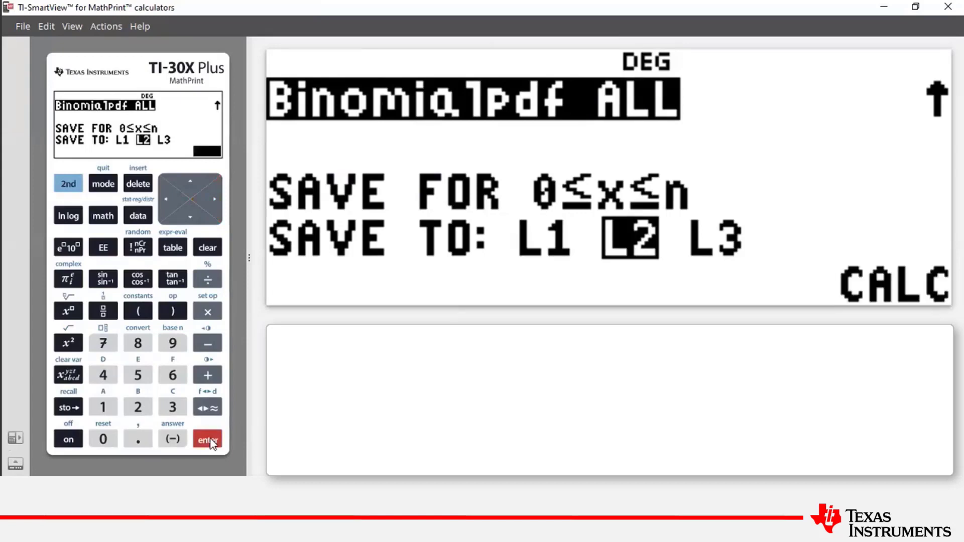
click(210, 440)
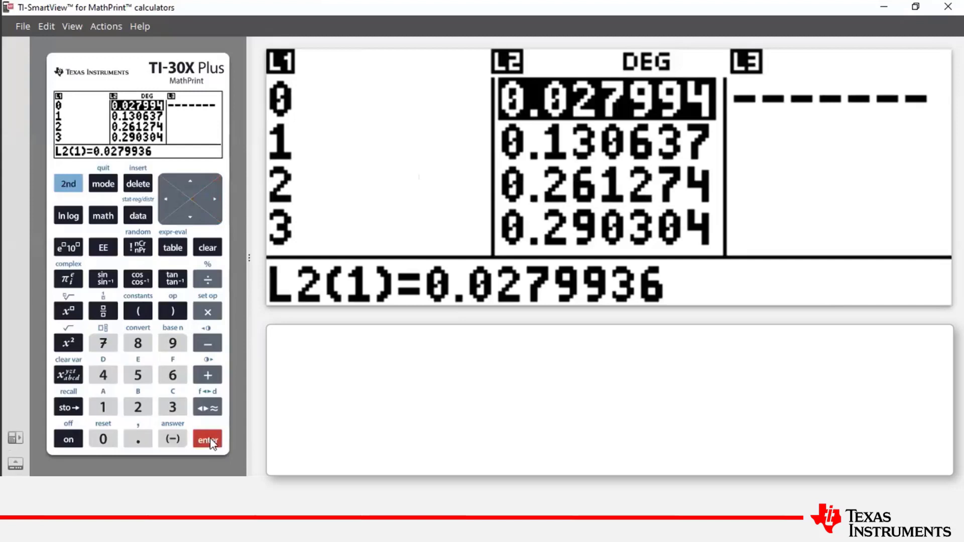
Compare L1 and L2 side by side, confirming x=4 pairs with 0.193536
key(Left)
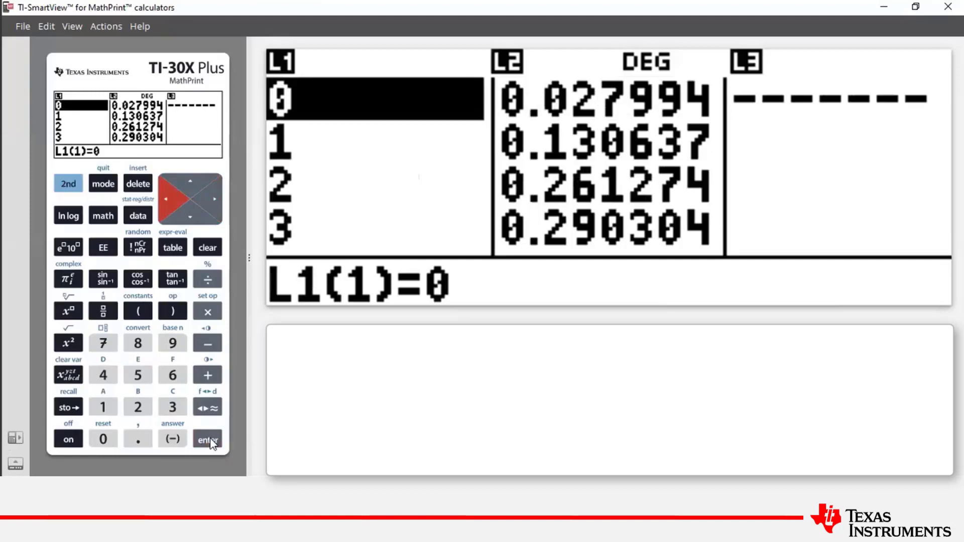
key(Right)
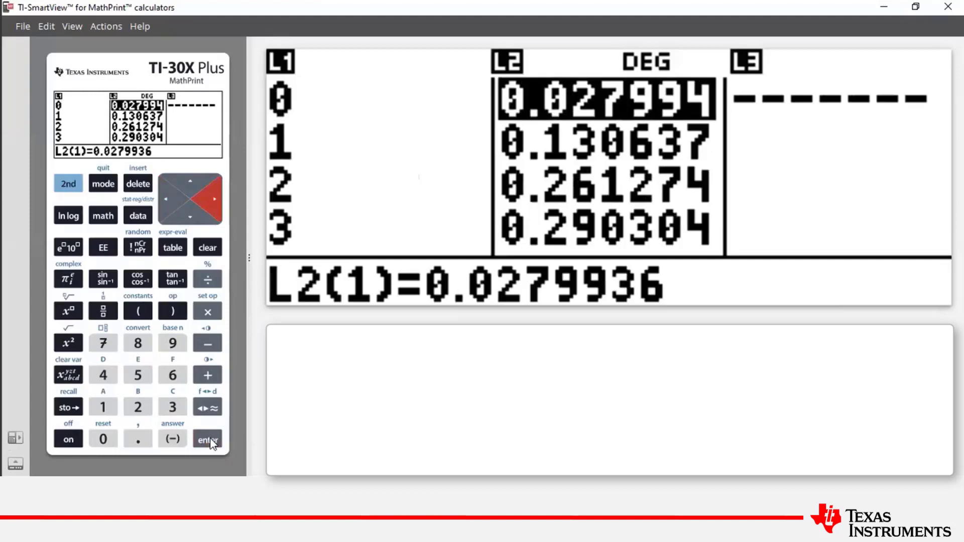
key(Down)
key(Down)
key(Down)
key(Down)
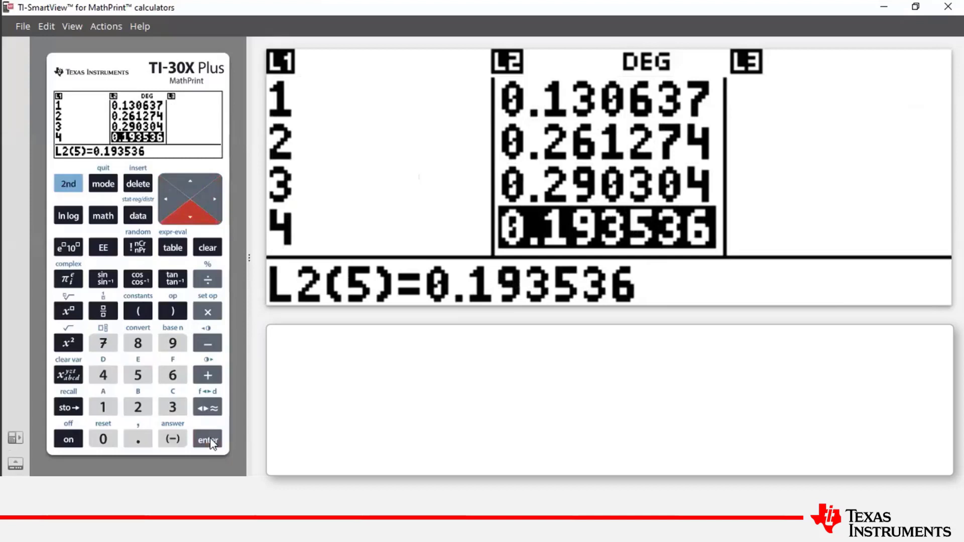
key(Left)
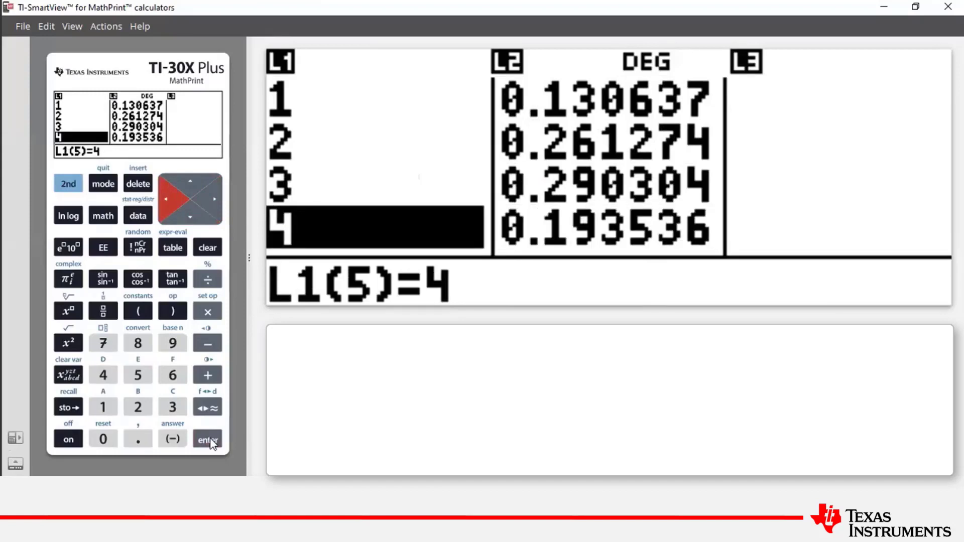
key(Right)
key(Left)
key(Right)
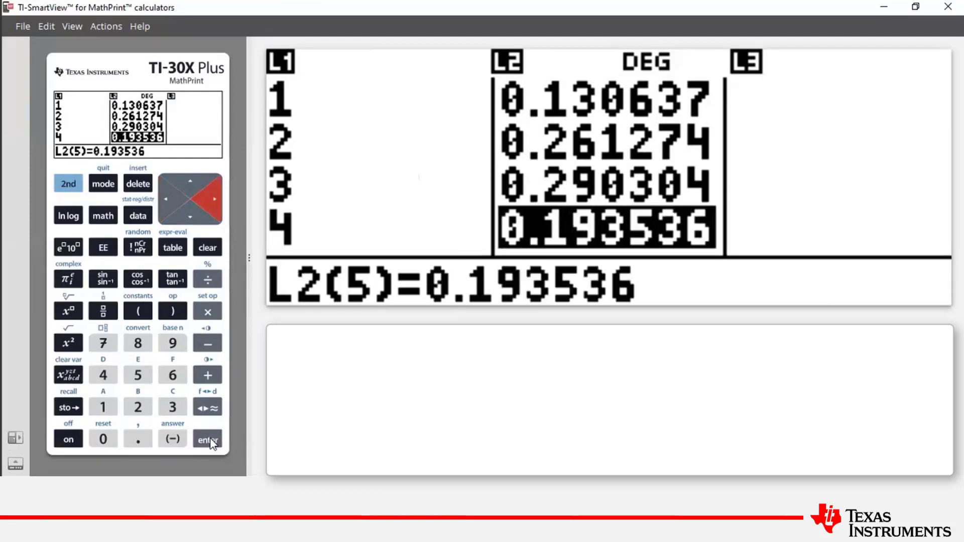
key(Left)
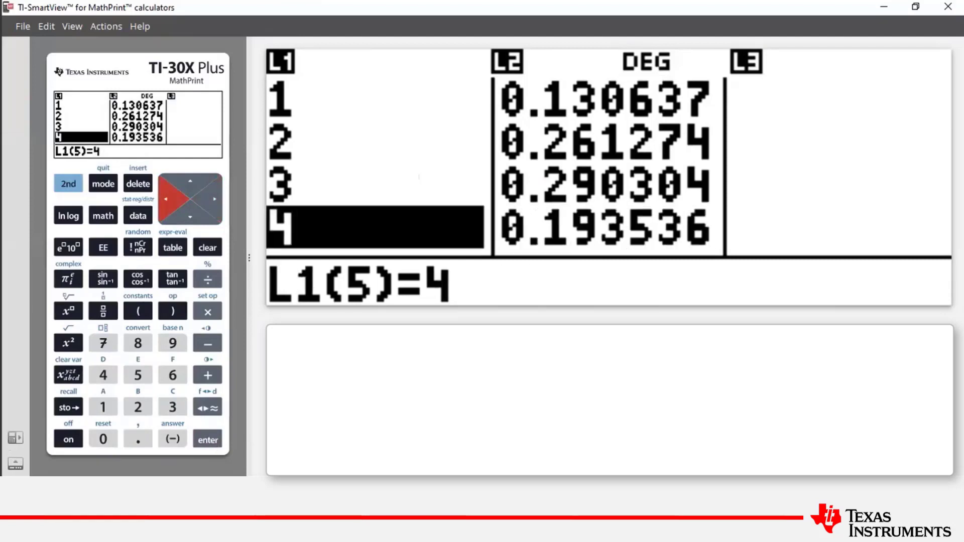
Quit the lists to the home screen and enter the combination term (7 nCr 4)
click(68, 184)
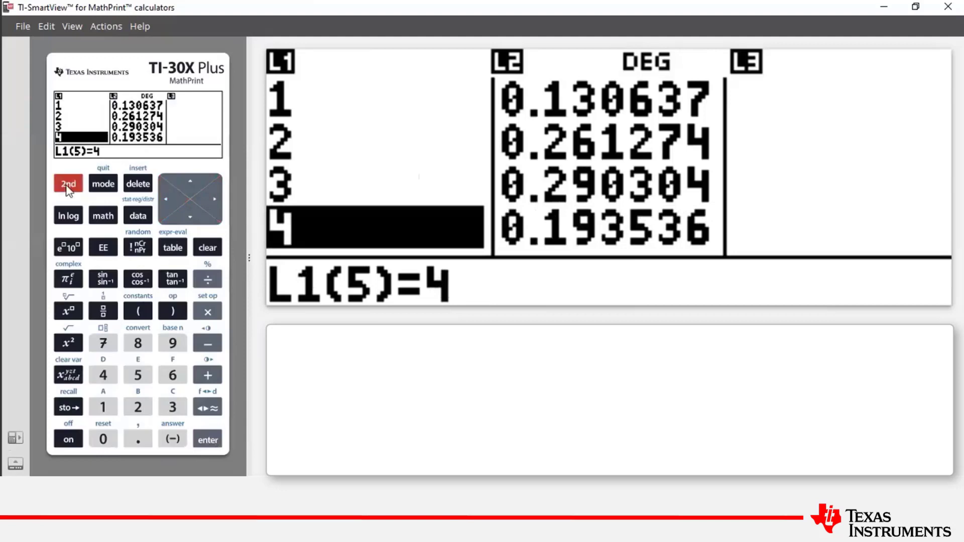
click(103, 185)
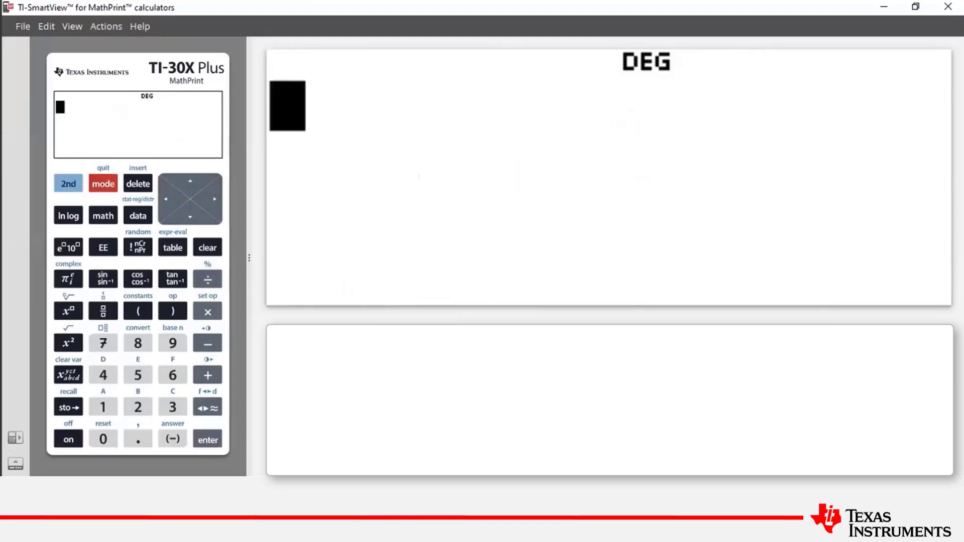
click(139, 315)
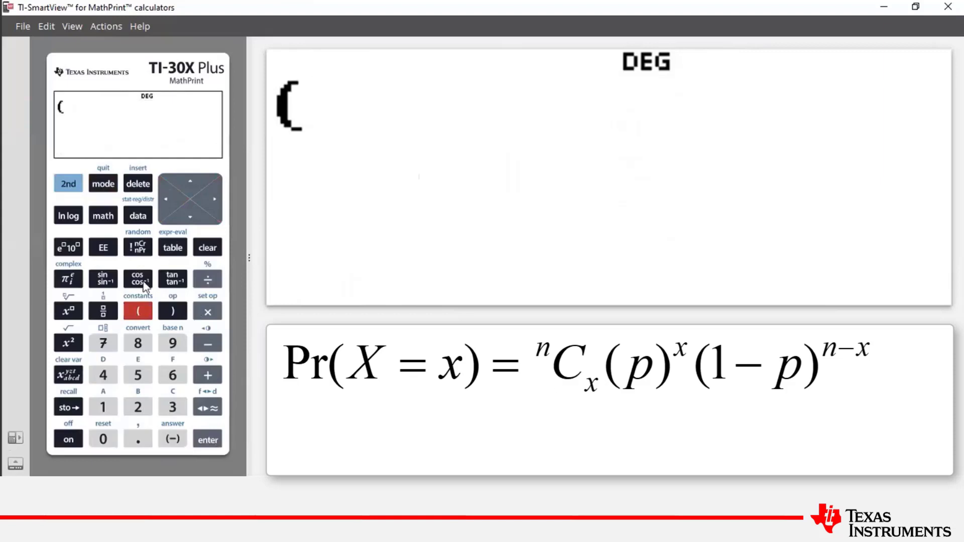
click(103, 343)
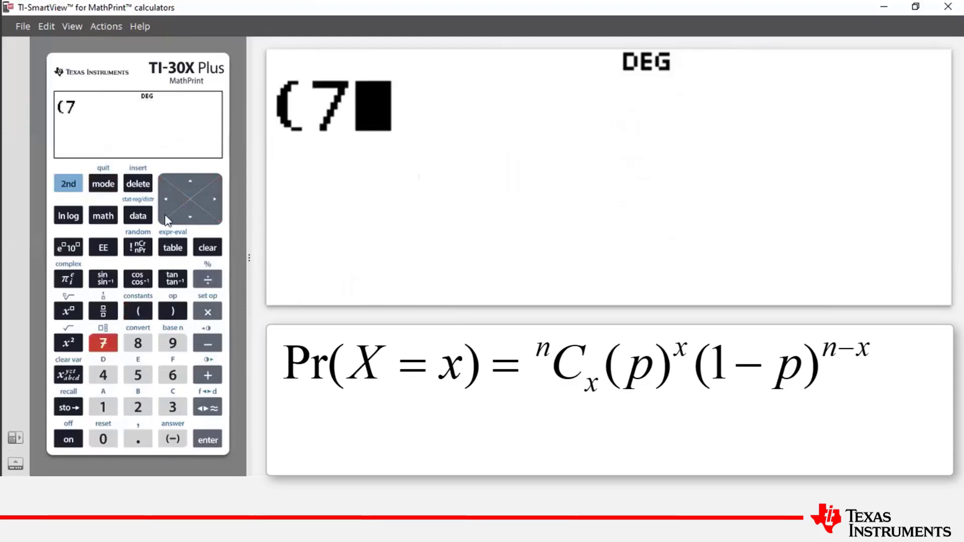
click(137, 247)
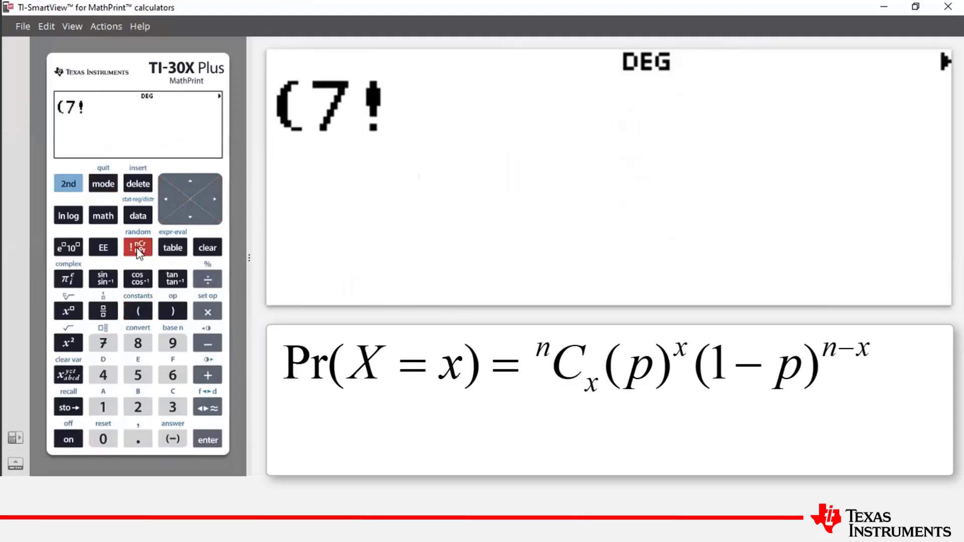
click(137, 247)
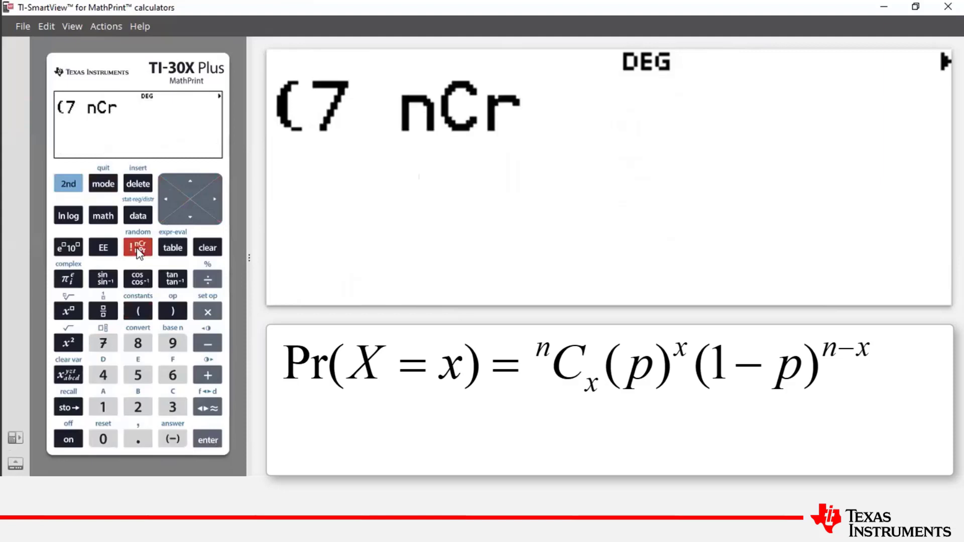
click(104, 378)
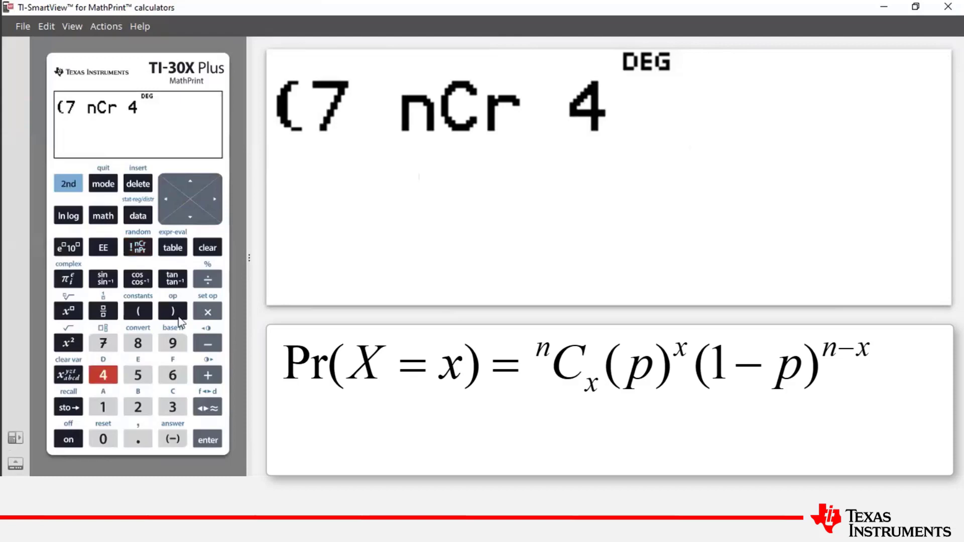
click(177, 312)
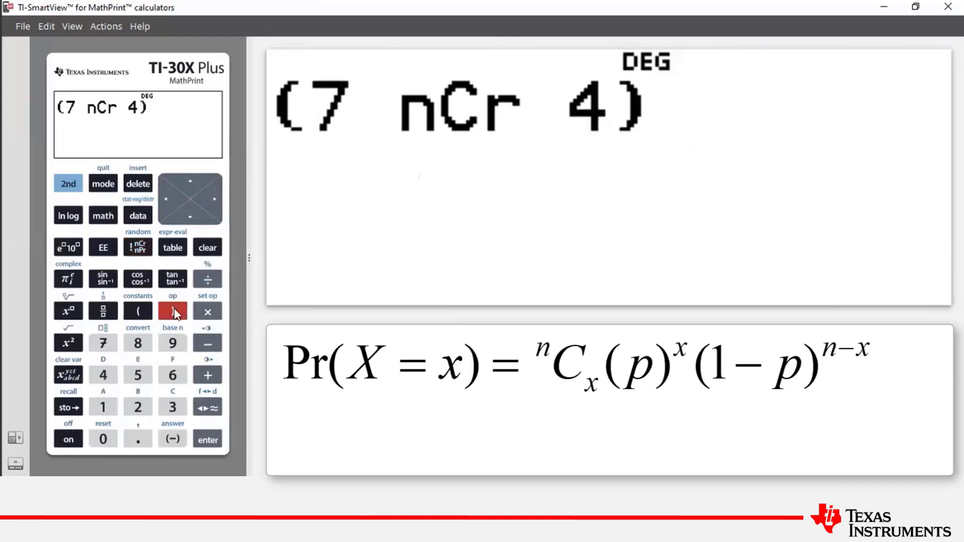
Multiply by the success-probability factor (0.4)^4
click(212, 316)
click(137, 313)
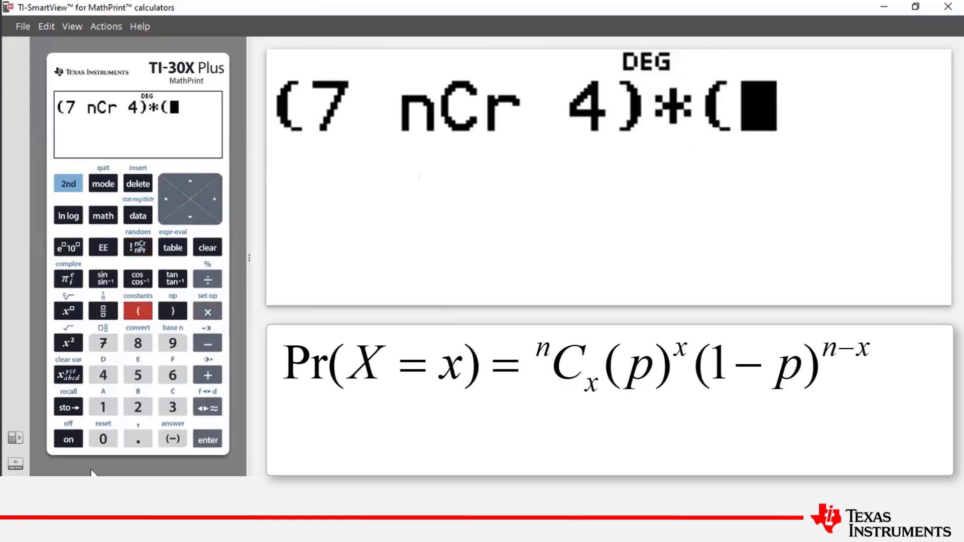
click(103, 439)
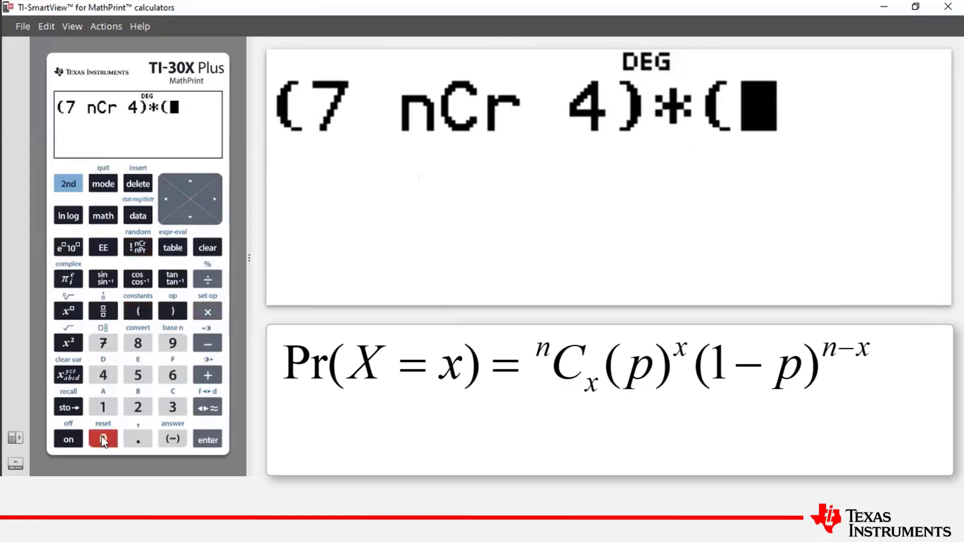
click(136, 441)
click(104, 375)
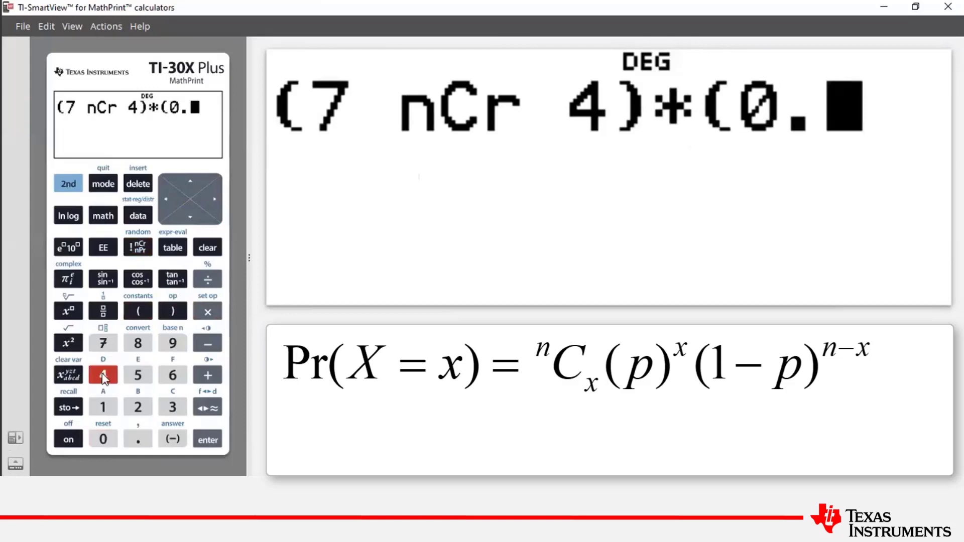
click(174, 312)
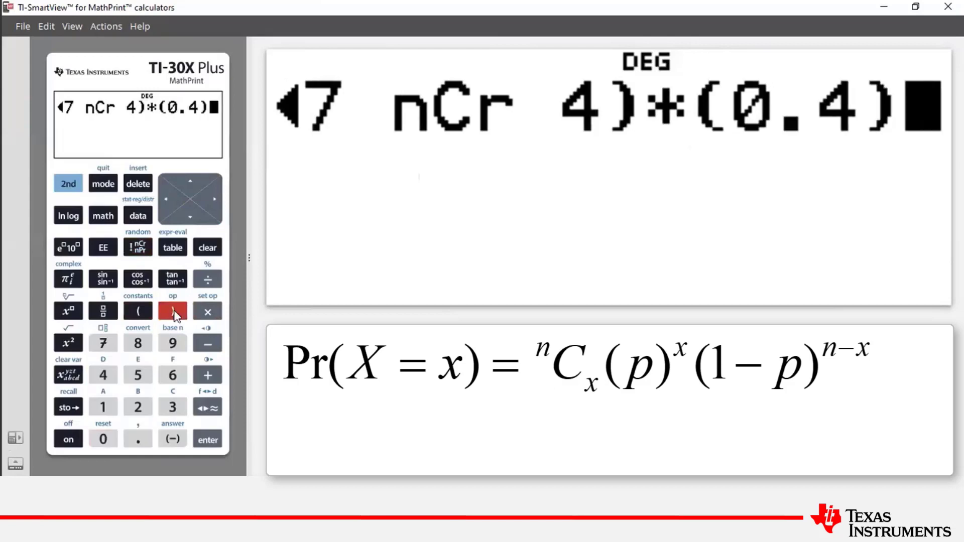
click(69, 311)
click(103, 377)
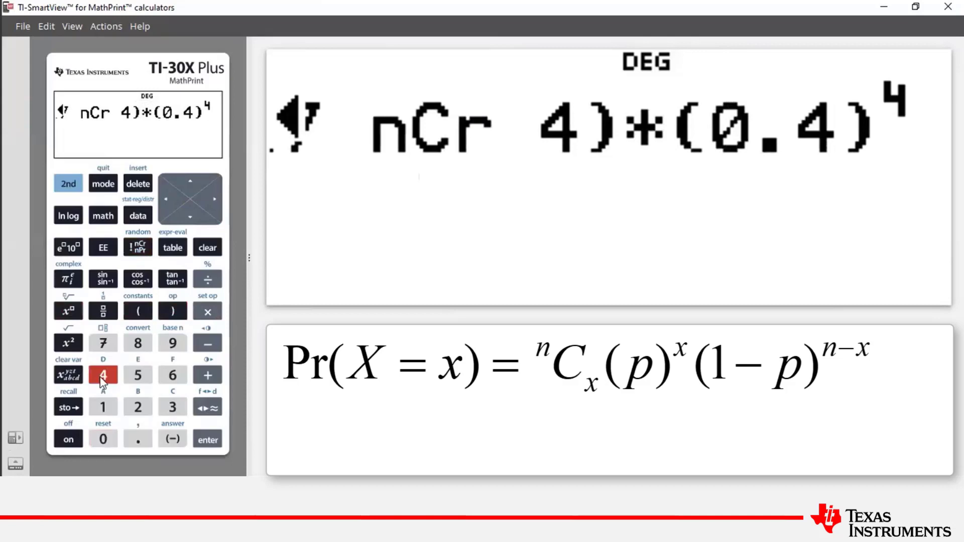
click(216, 201)
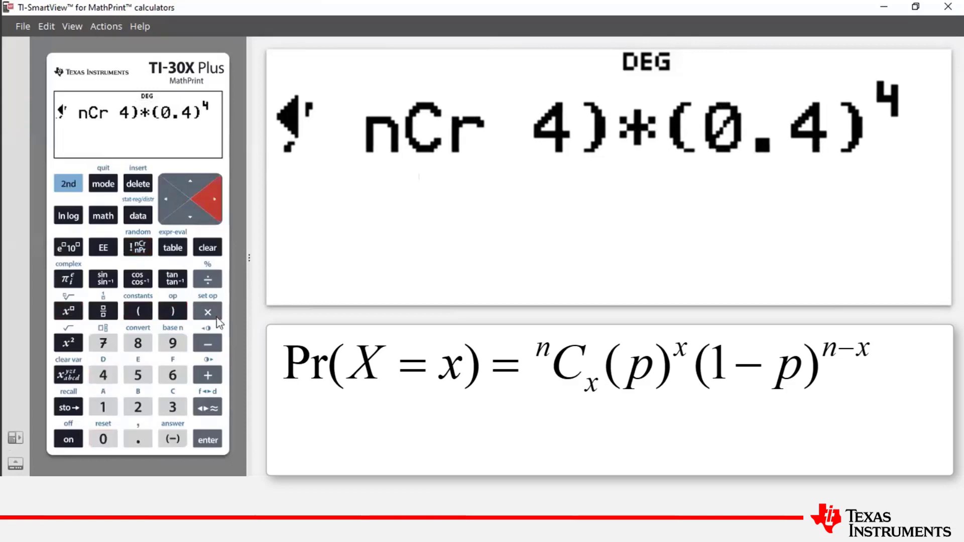
Multiply by the failure-probability factor (1−0.4)^3
click(207, 312)
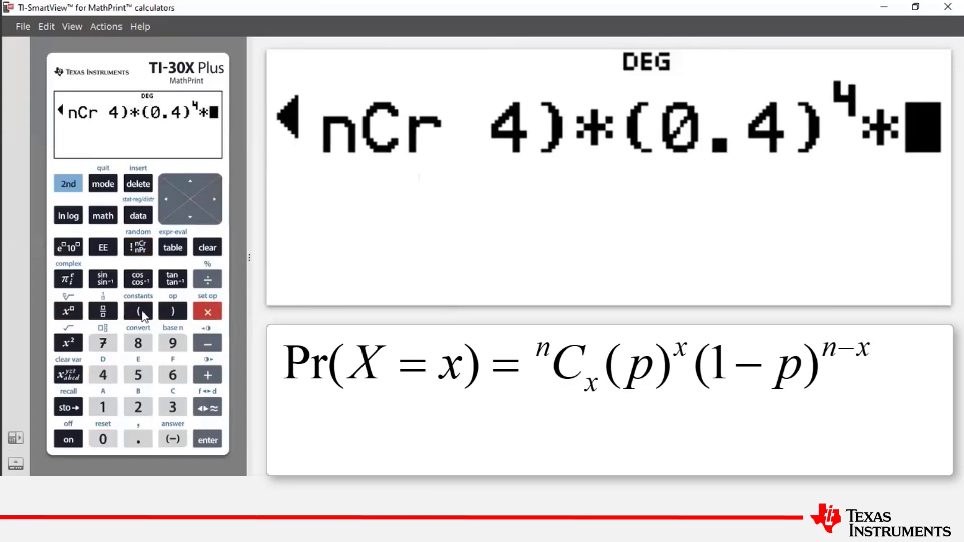
click(140, 313)
click(101, 406)
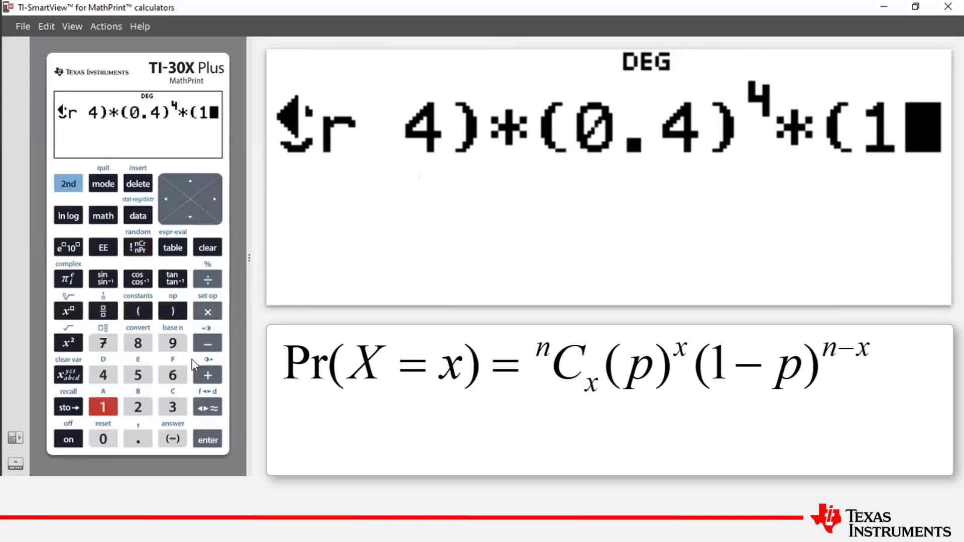
click(217, 343)
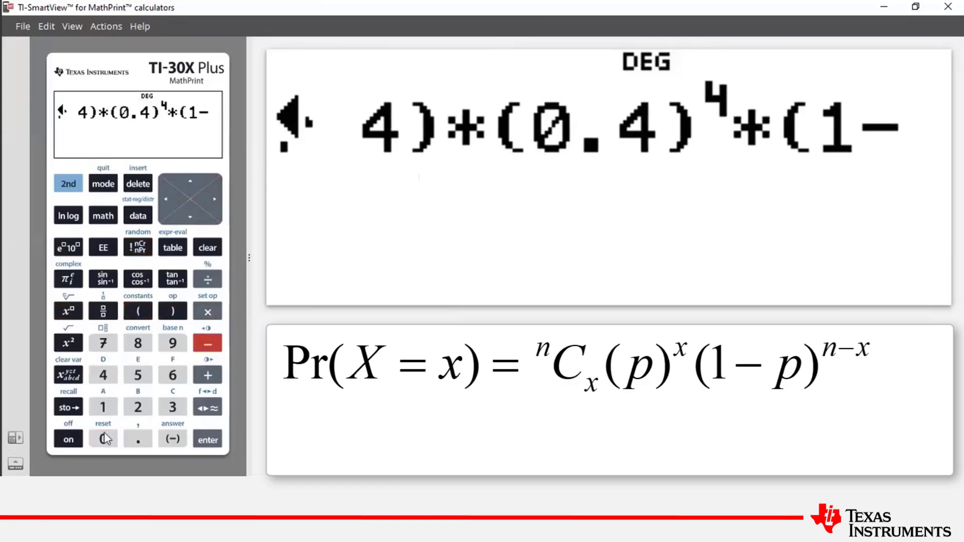
click(105, 433)
click(136, 442)
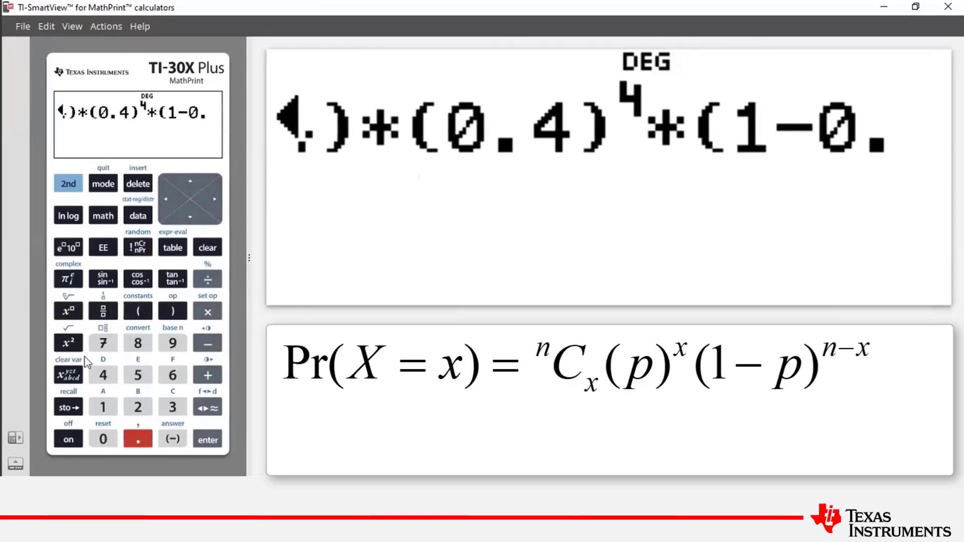
click(104, 376)
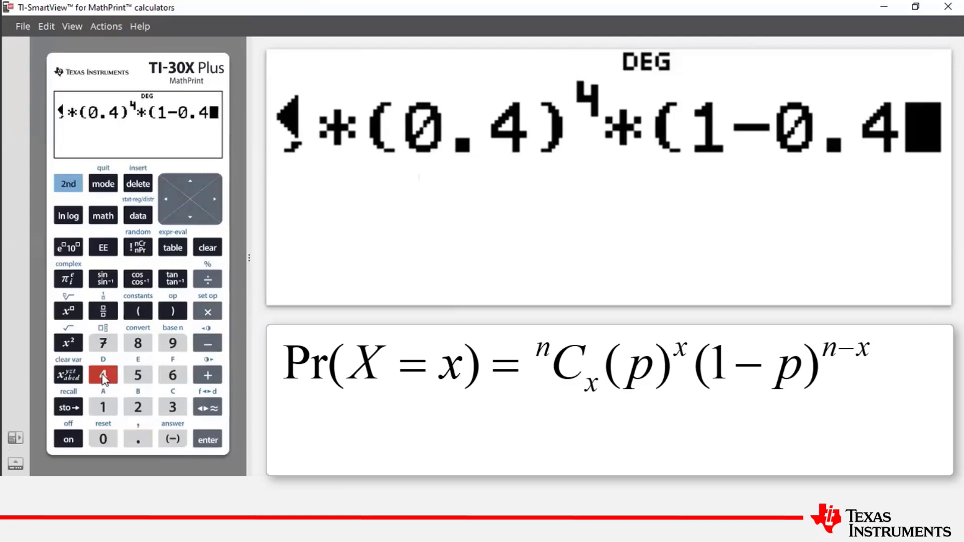
click(175, 314)
click(70, 312)
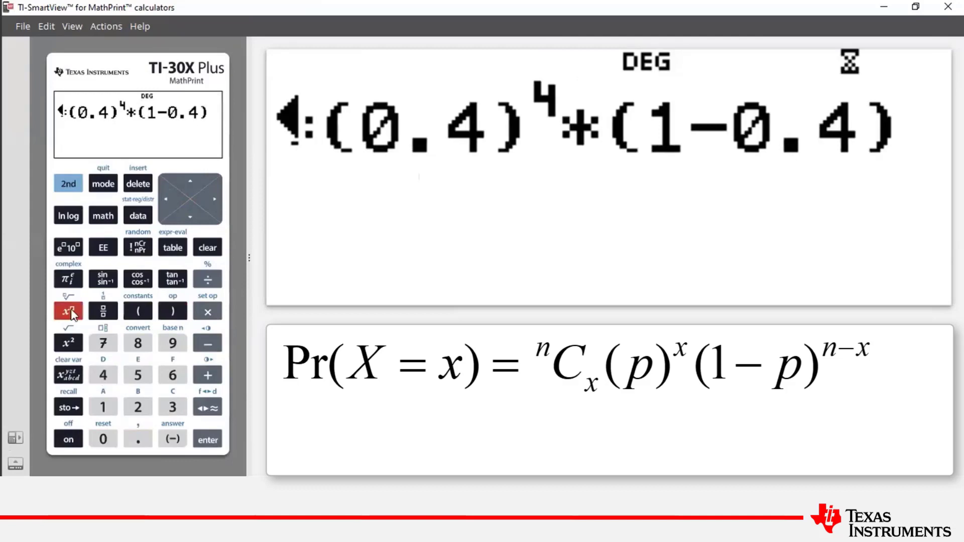
click(172, 406)
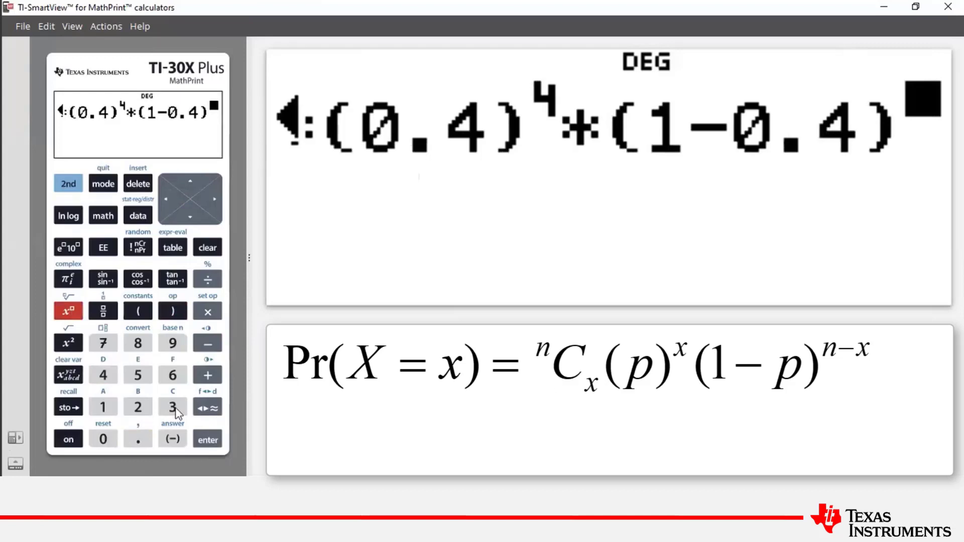
Evaluate (7 nCr 4)*(0.4)^4*(1-0.4)^3, getting 0.193536 to match L2 for X=4
click(209, 441)
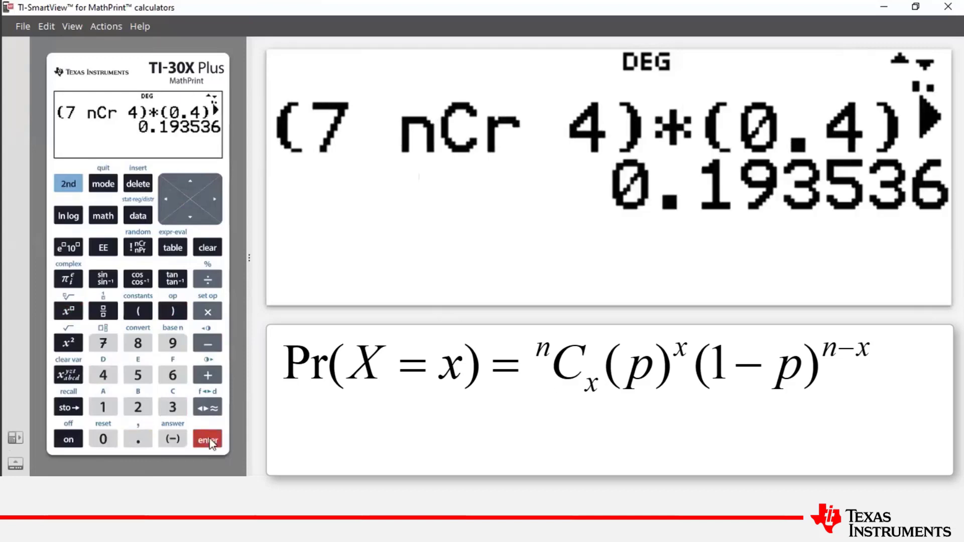